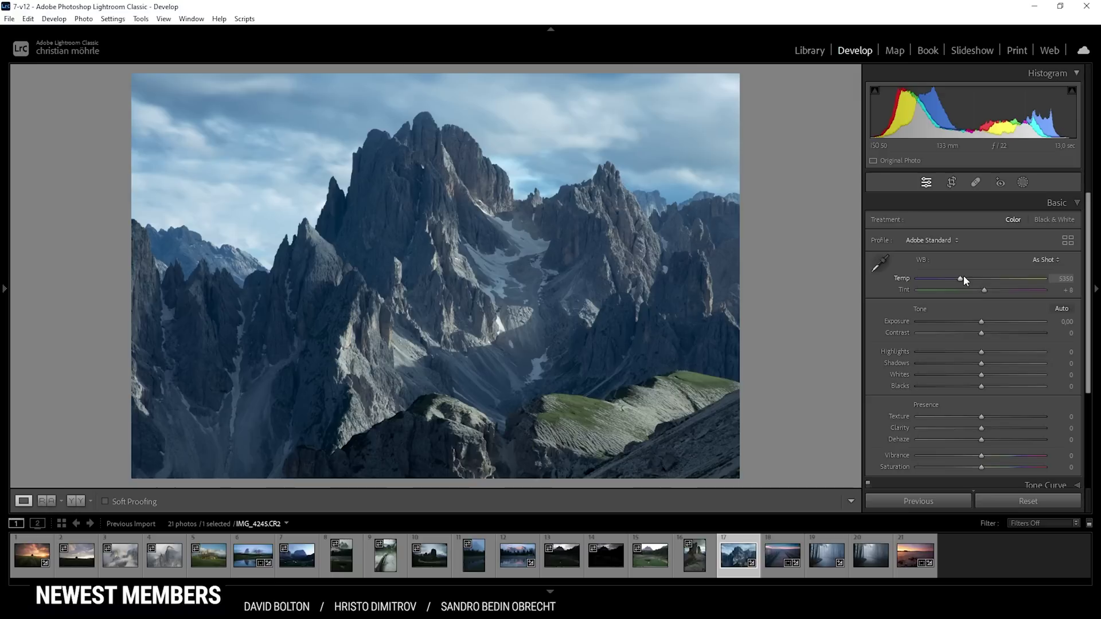
- Open the profile browser for the mountain photo and look through the available Adobe and artistic profiles
click(957, 241)
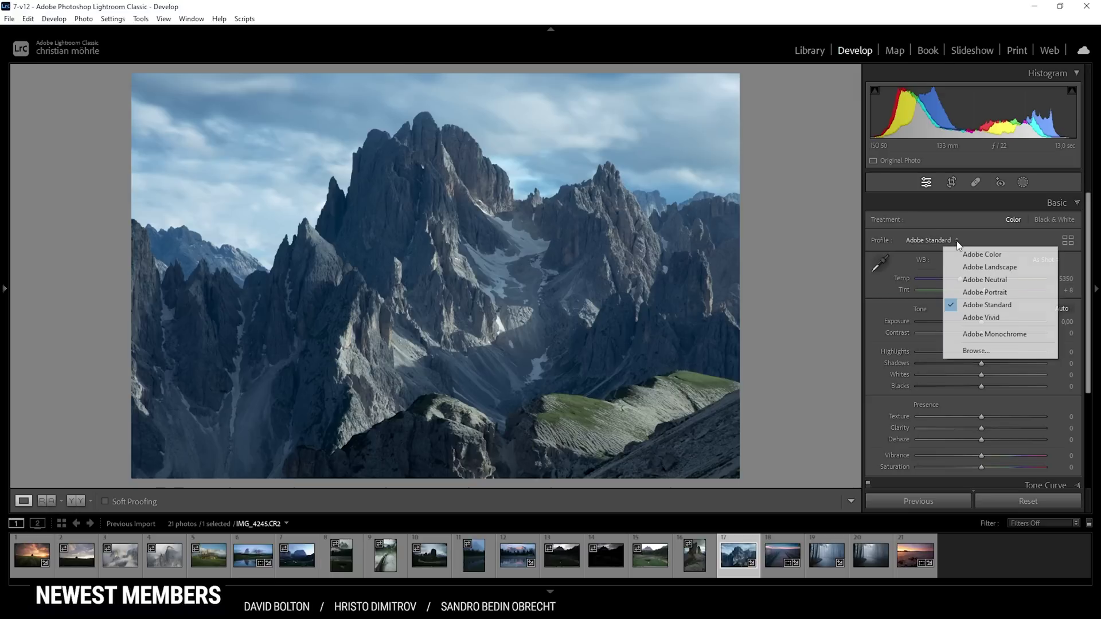
click(985, 351)
scroll(1092, 291, down, 2)
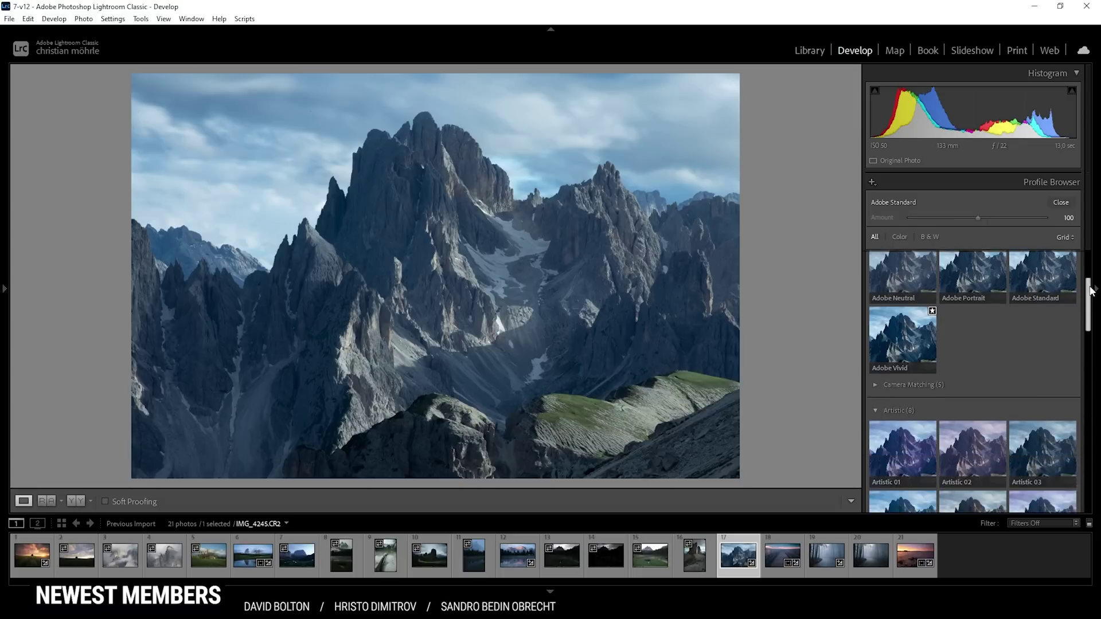
drag(1091, 291, 1084, 464)
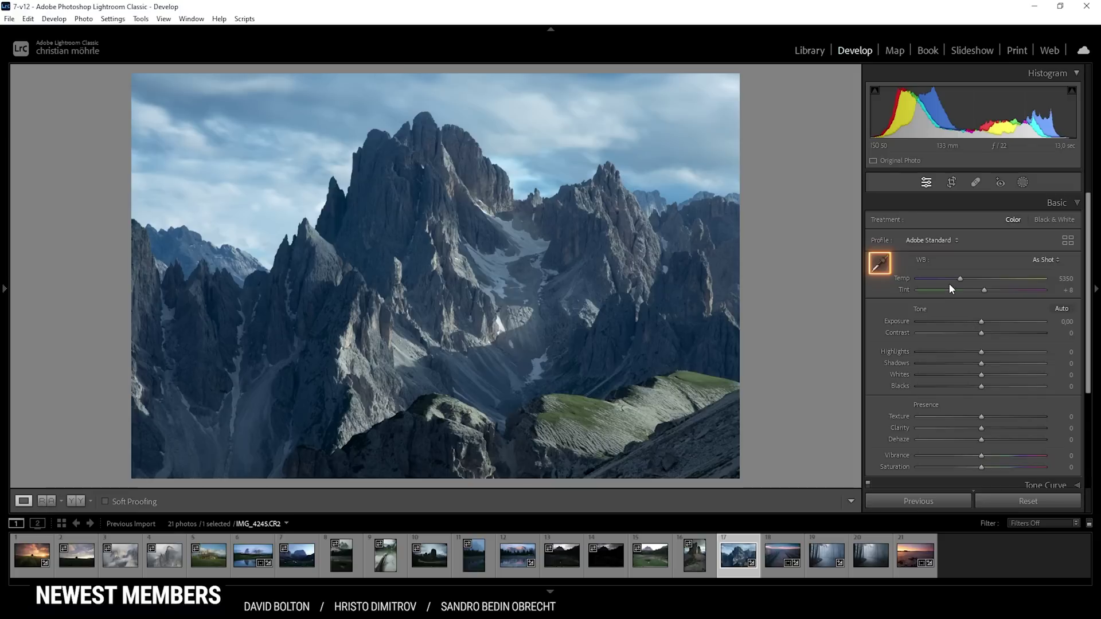
- Adjust the white balance of the mountain photo, warming the sunset lake photo and cooling the foggy forest photo
click(883, 265)
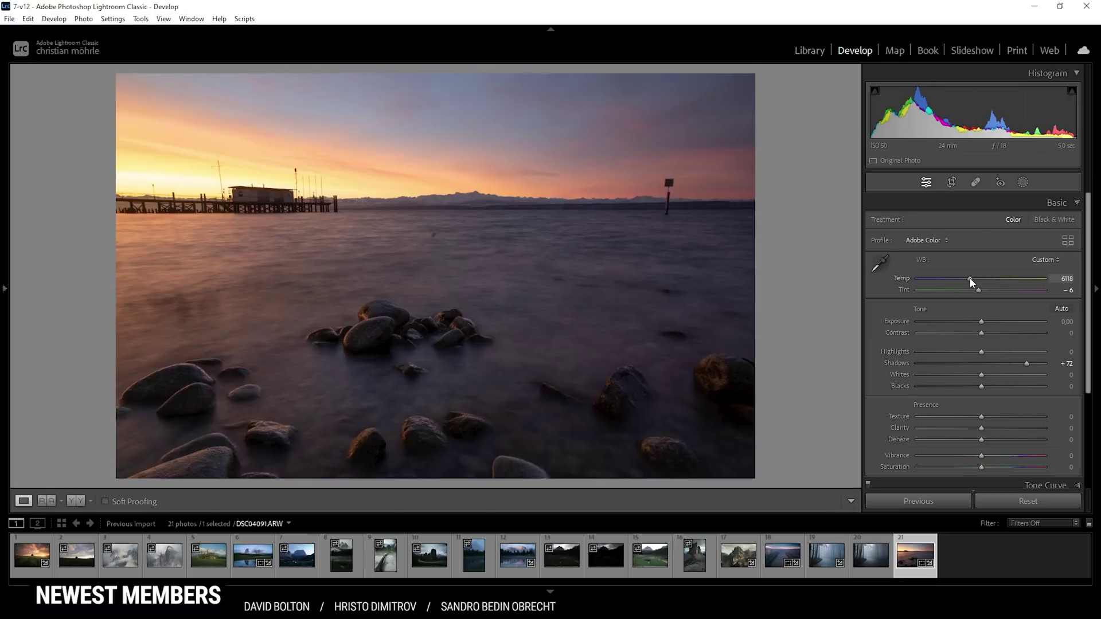
drag(970, 279, 988, 289)
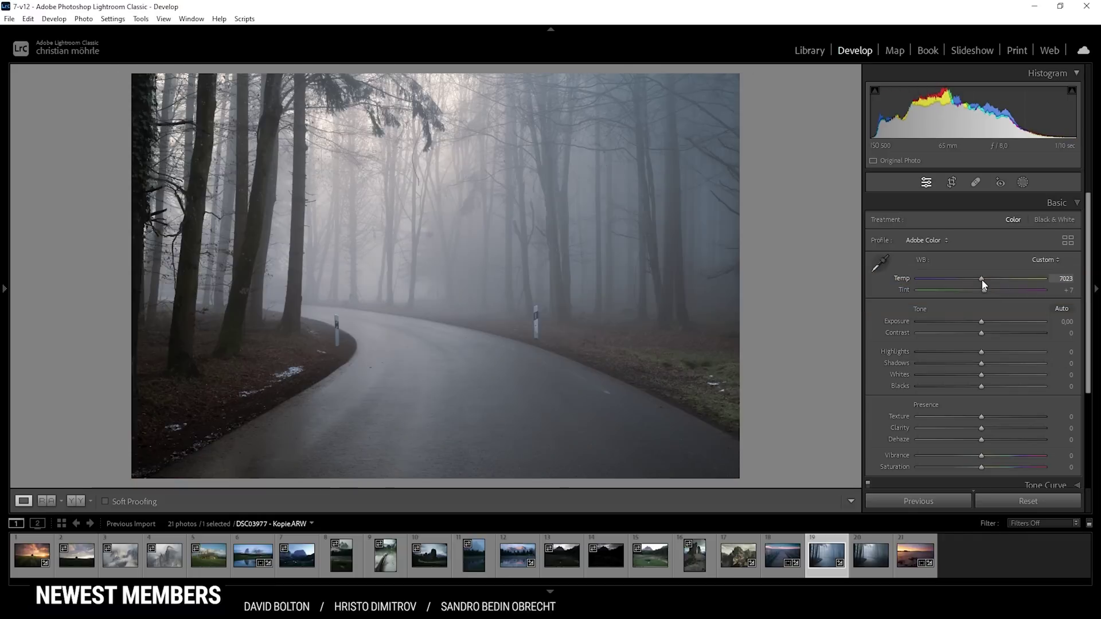
drag(984, 285, 963, 280)
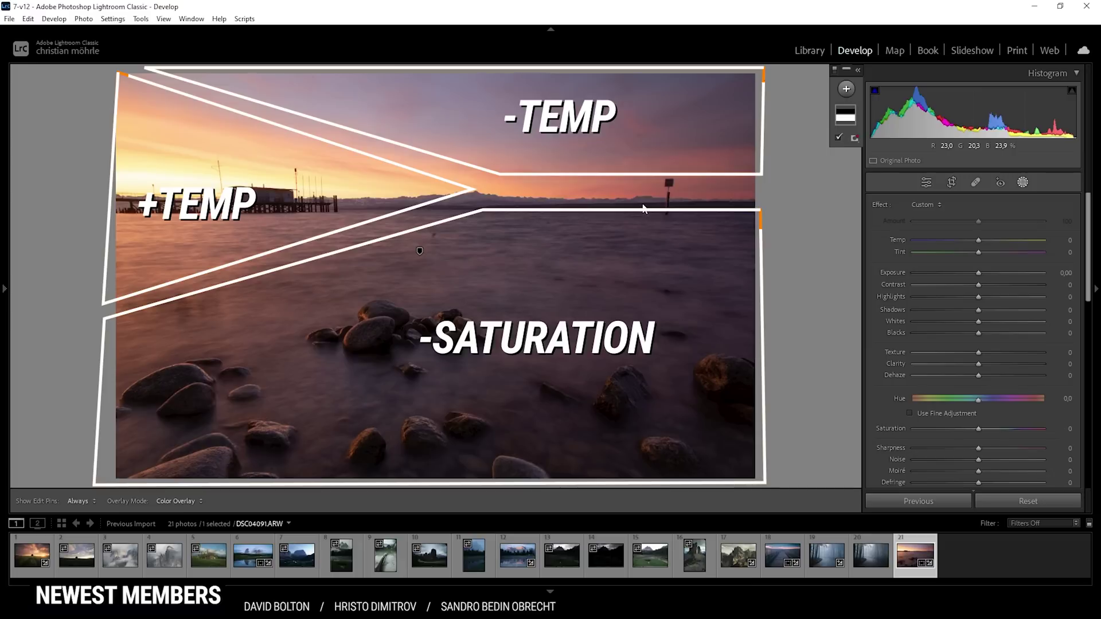
- Add a slanted linear gradient mask over the sunset photo's upper sky and lower its Temp to about -26
click(847, 90)
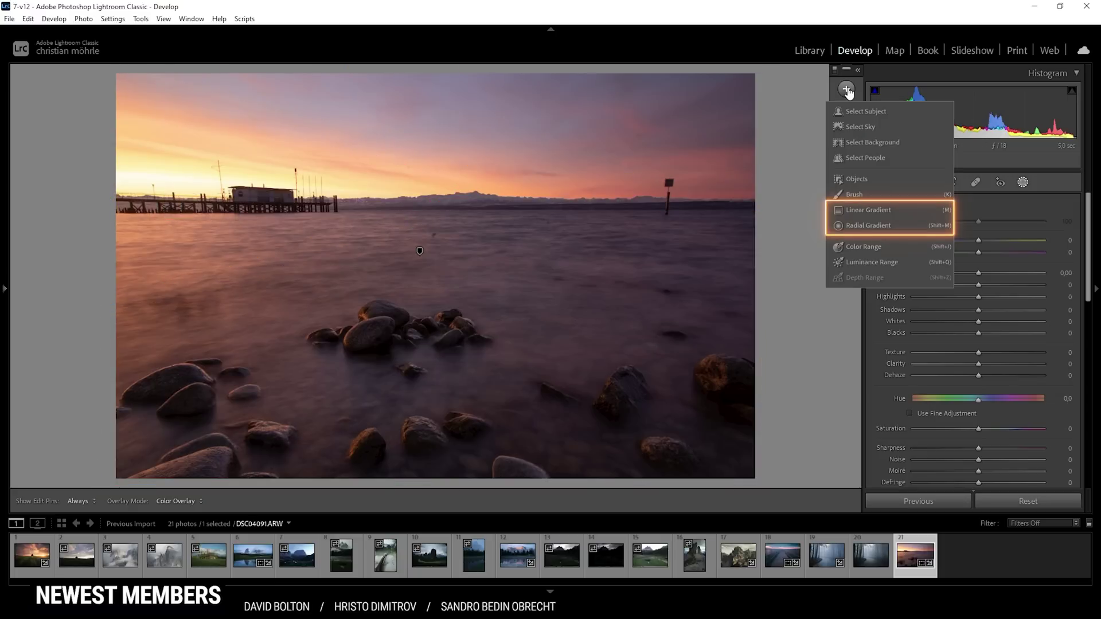
click(872, 211)
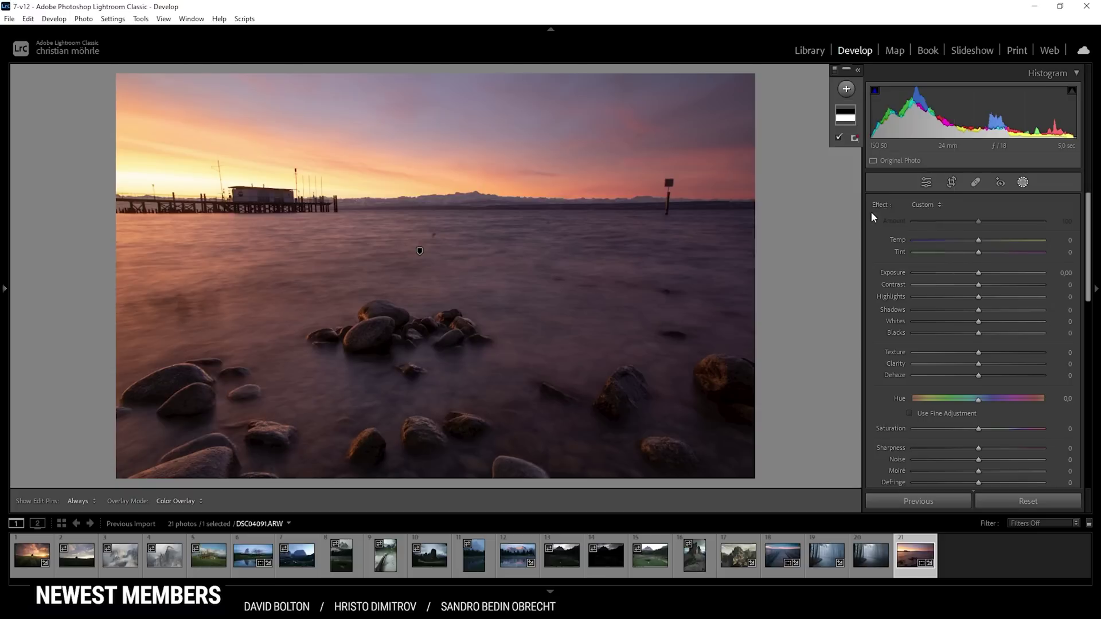
drag(605, 126, 583, 210)
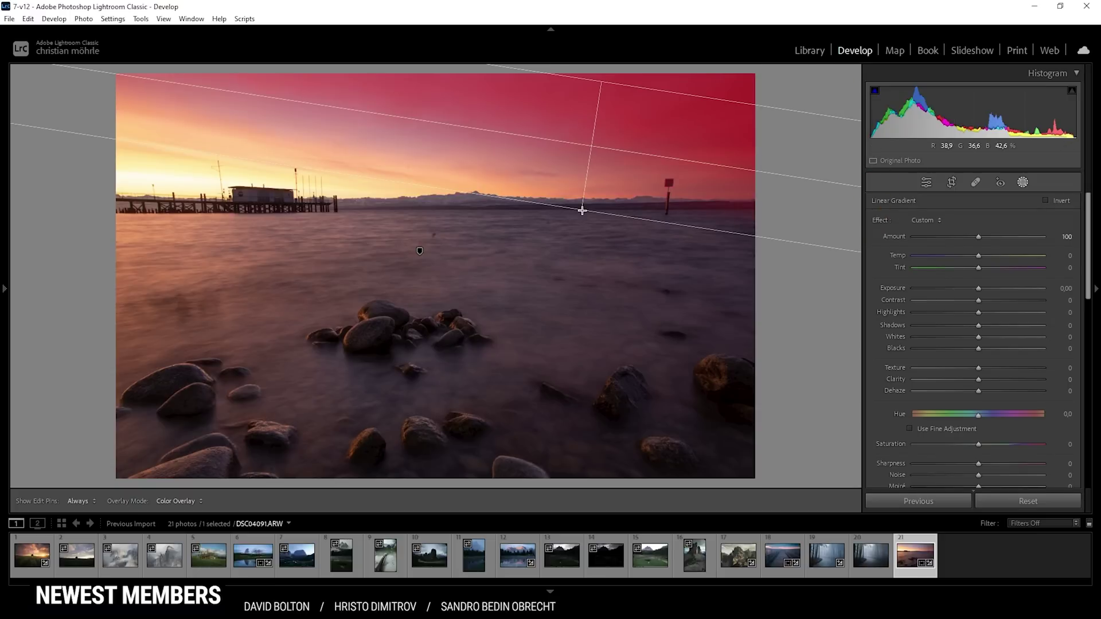
mouse_move(979, 255)
mouse_down()
mouse_move(947, 256)
mouse_move(976, 256)
mouse_move(964, 257)
mouse_up()
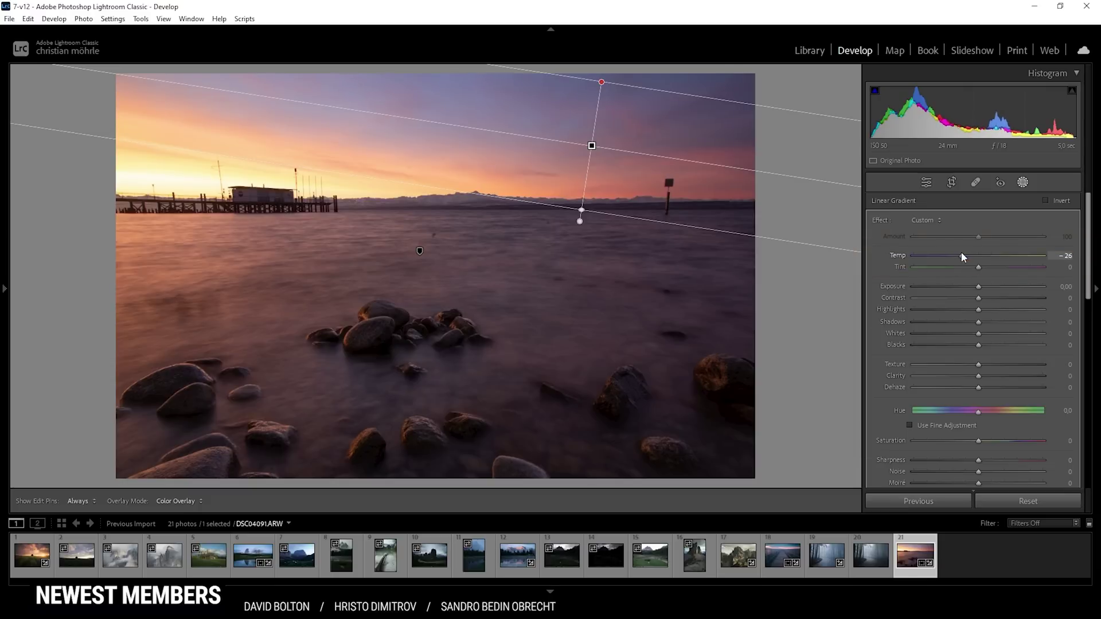
- Reset the mask effect sliders and add a wide radial gradient around the pier with Temp set to 43
click(881, 221)
click(879, 221)
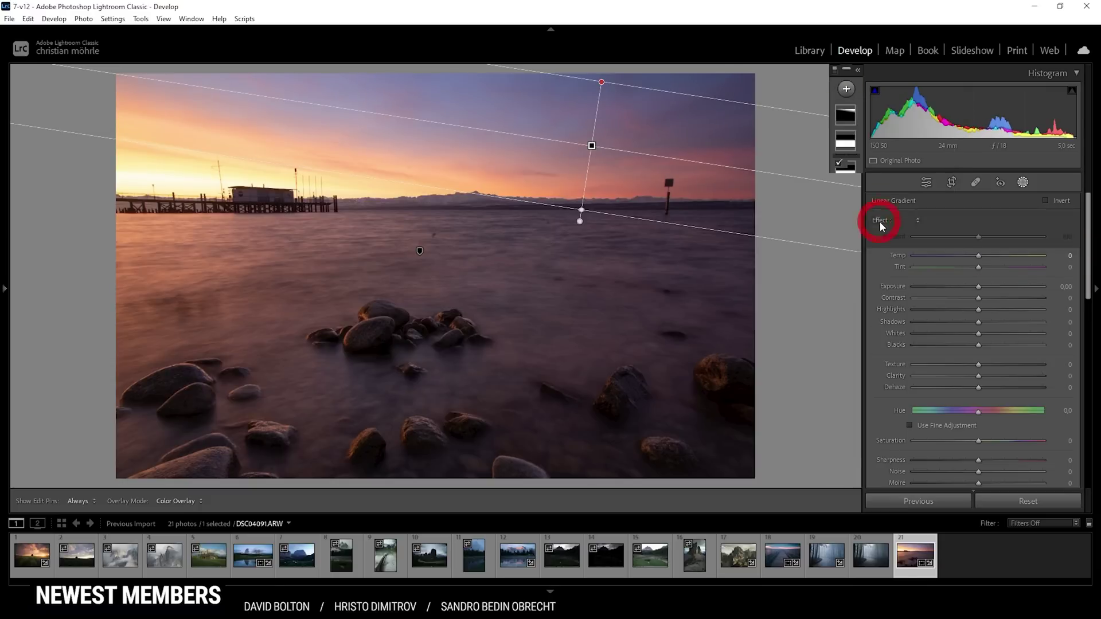
key(shift+m)
drag(196, 186, 419, 243)
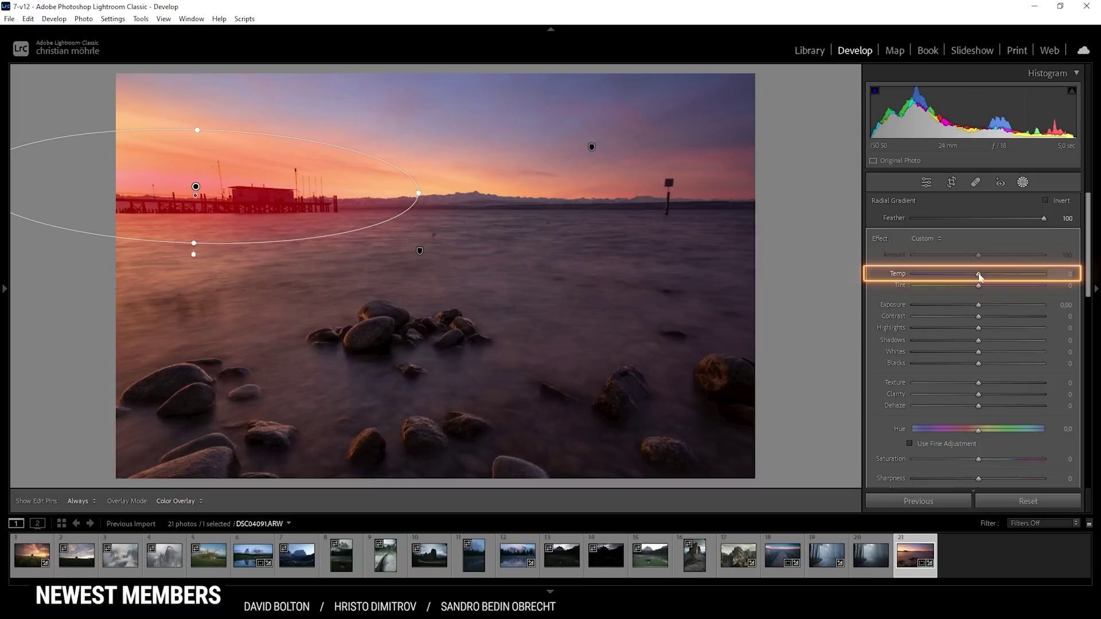
drag(979, 274, 1007, 277)
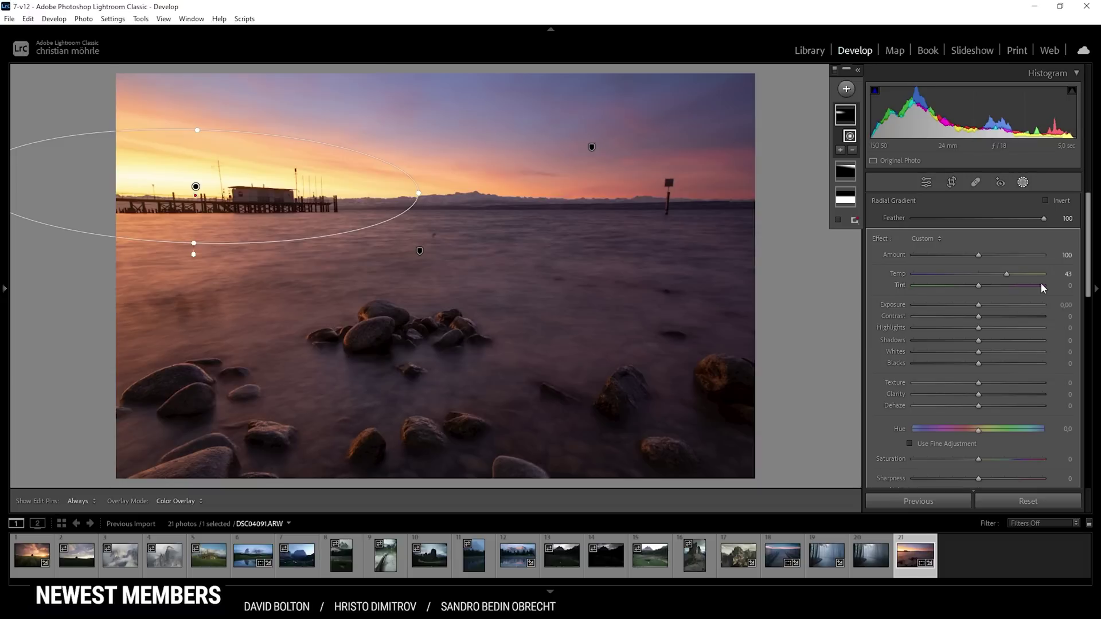
- Pick a color tint for the radial gradient mask around the pier
drag(1090, 287, 1089, 338)
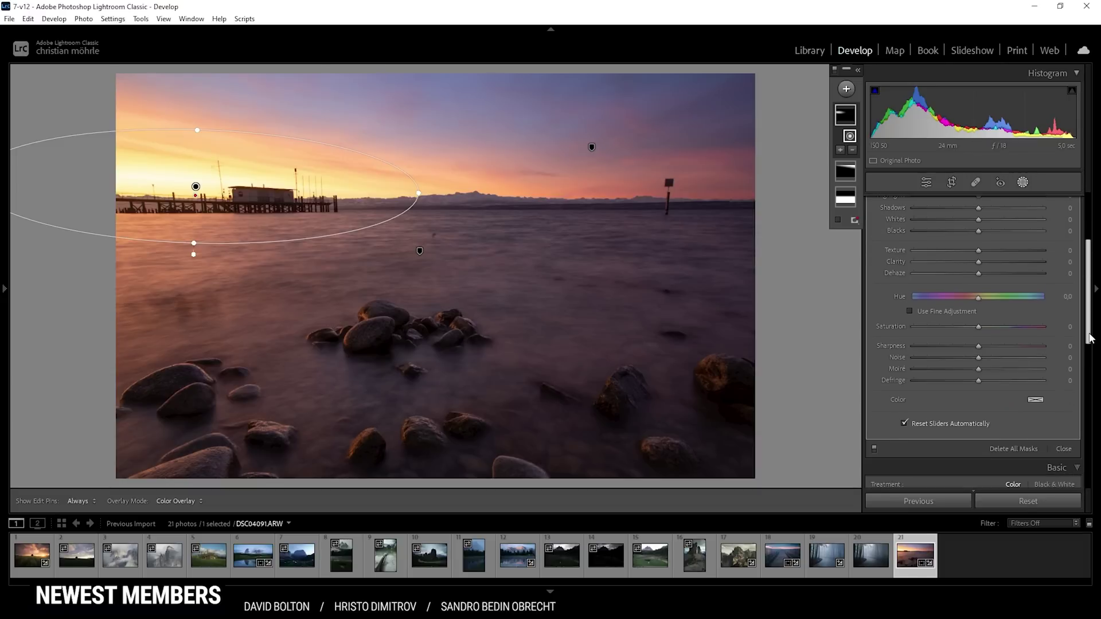
click(1036, 400)
drag(829, 408, 820, 420)
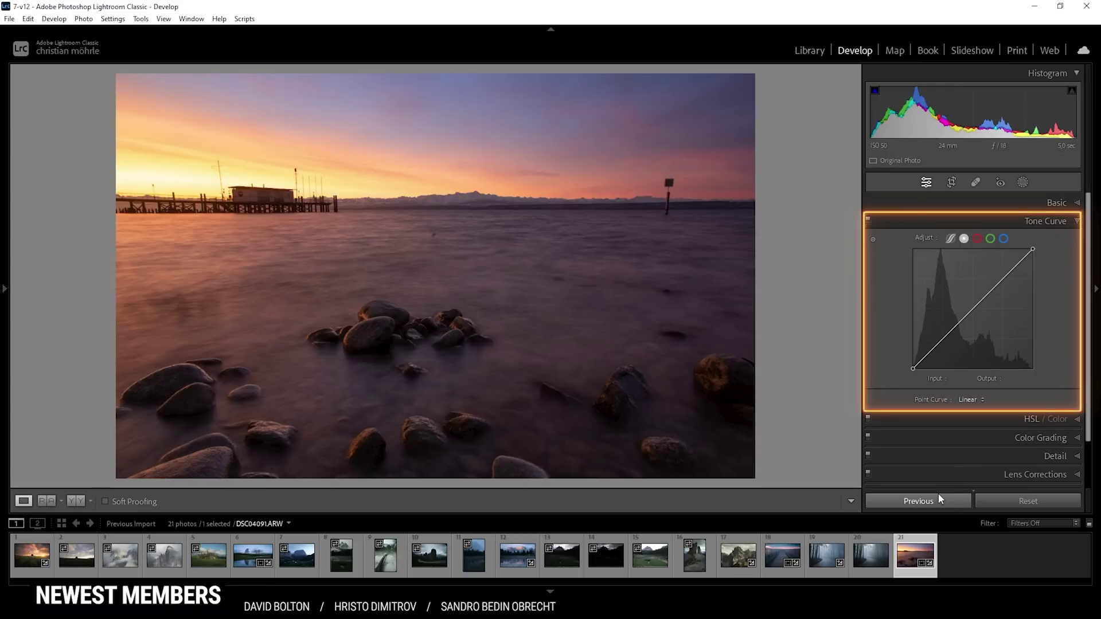
- Add contrast with an S-shaped tone curve, lowering a shadow point and raising a highlight point to input 193, output 198
drag(942, 340, 942, 343)
click(1005, 279)
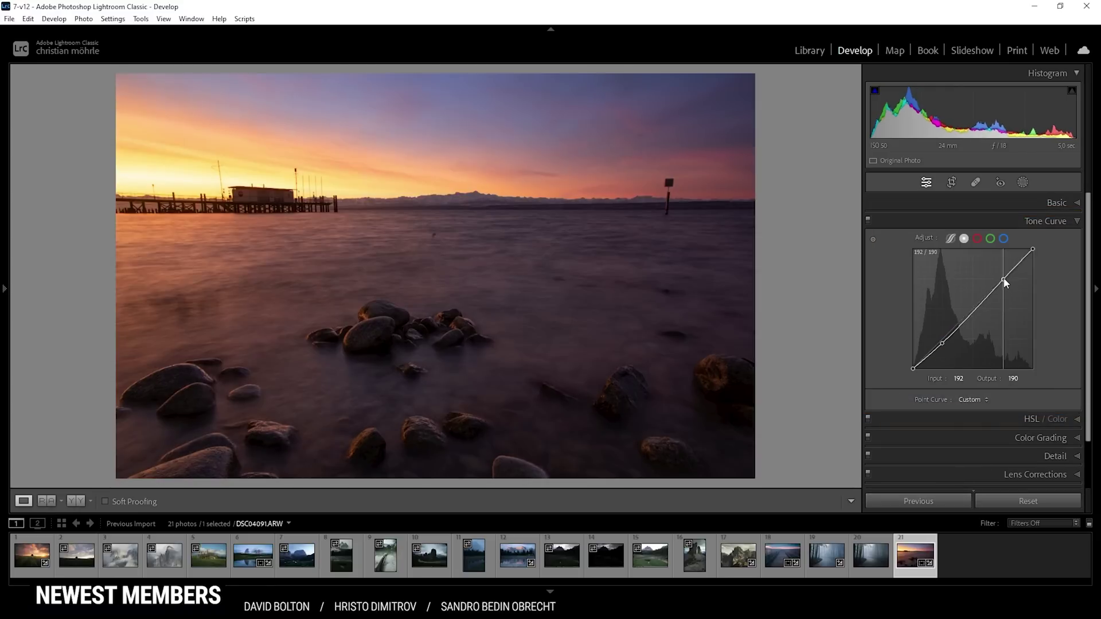
drag(1005, 281, 1005, 276)
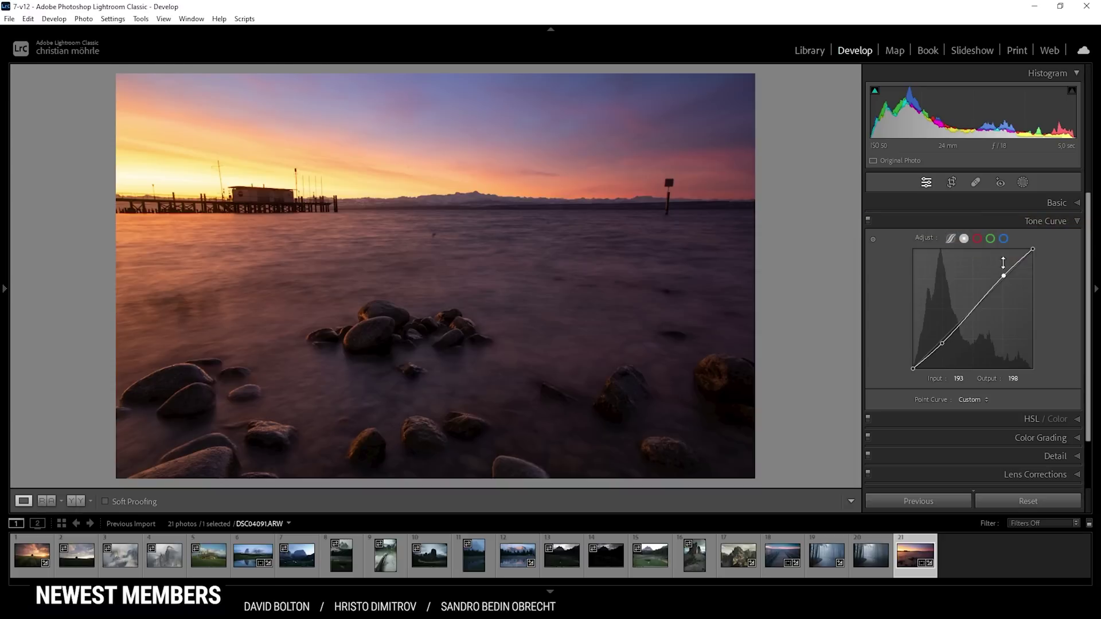
- Try adding red to the highlights by moving the white point of the red channel curve inward
click(977, 238)
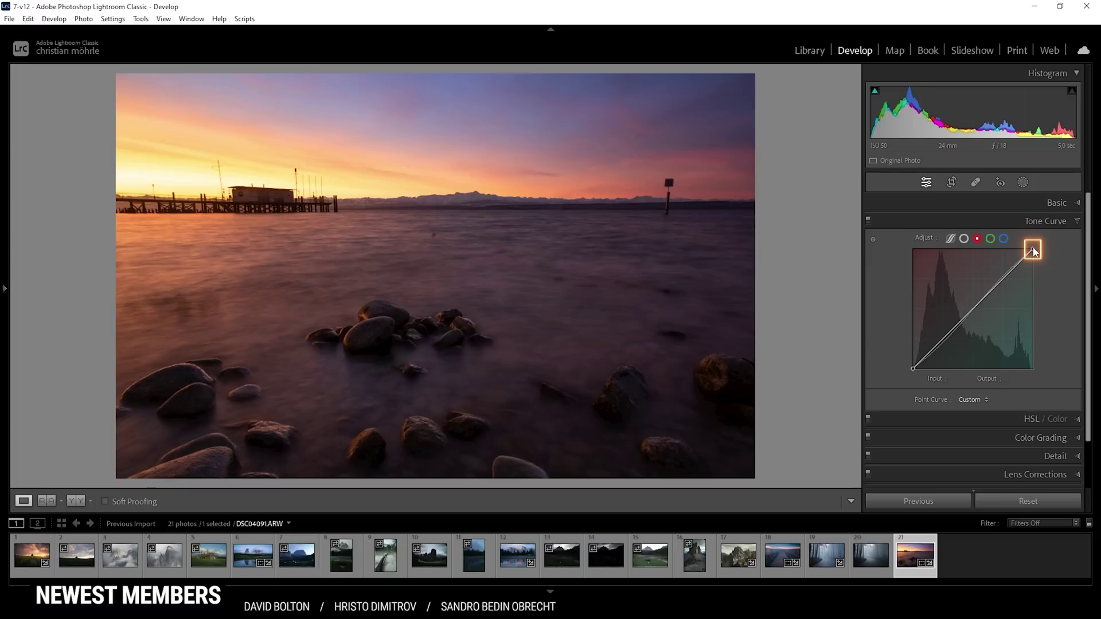
mouse_move(1034, 251)
drag(1033, 249, 1028, 248)
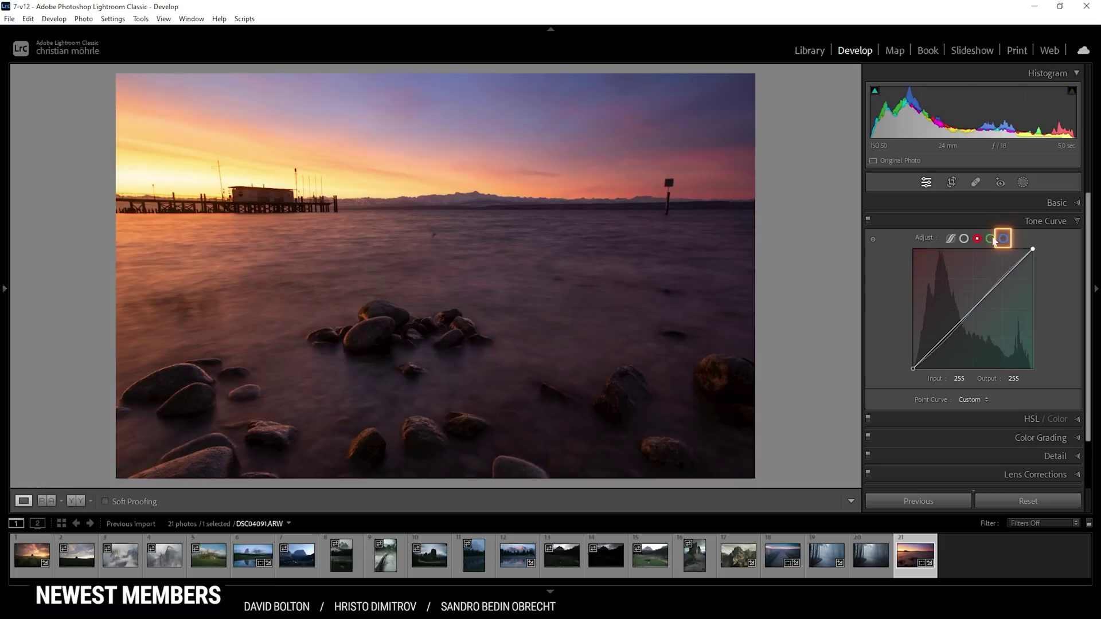
- Lower the white point of the blue channel curve to add yellow to the sunset photo's highlights
click(1004, 238)
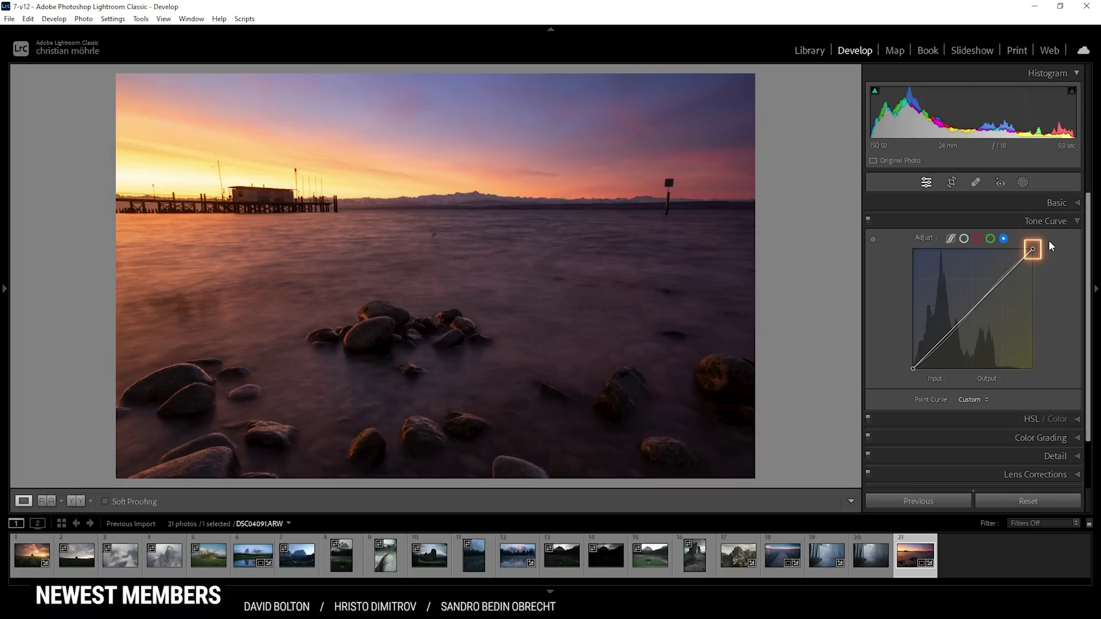
click(1035, 254)
drag(1034, 251, 1037, 256)
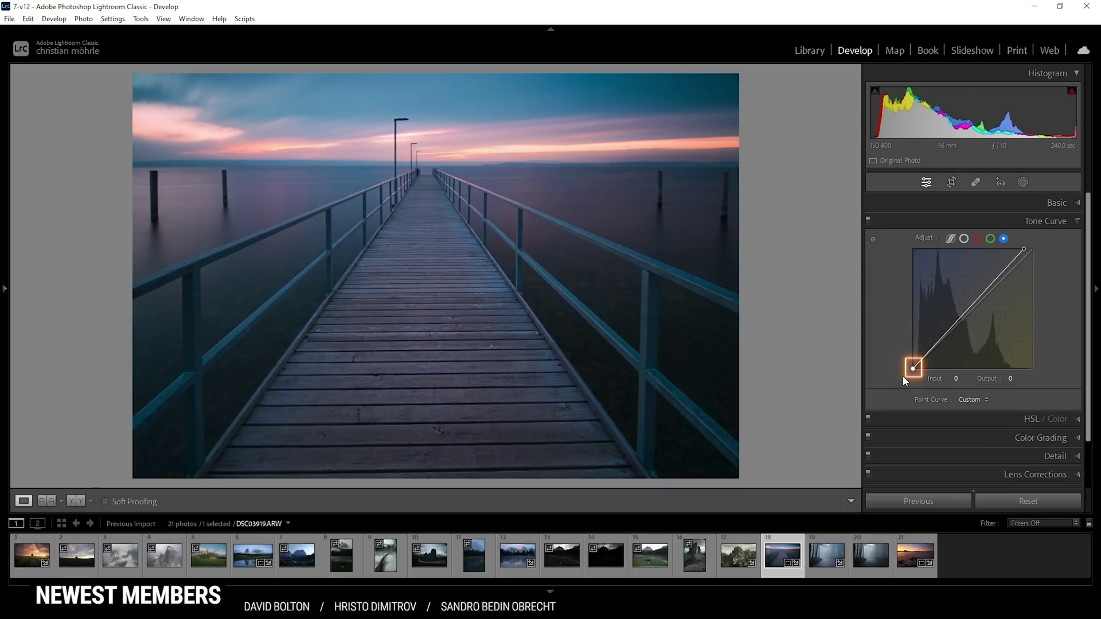
- Raise the black point of the jetty photo's blue channel curve to output 10 and lift the curve's midtones
drag(913, 369, 912, 366)
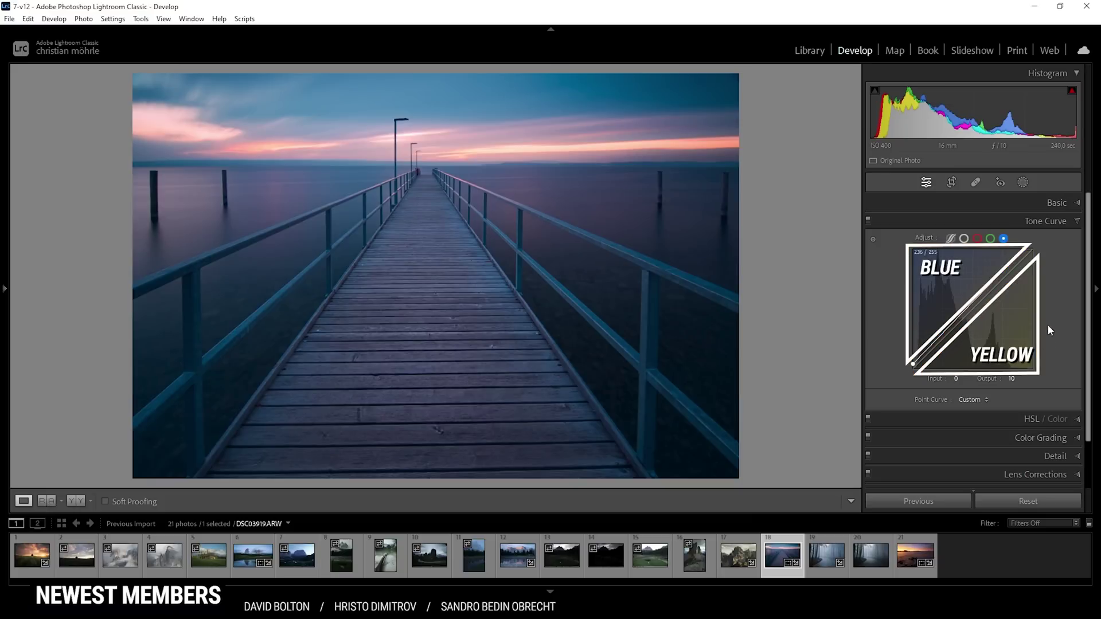
mouse_move(982, 299)
mouse_down()
mouse_move(982, 315)
mouse_move(978, 292)
mouse_up()
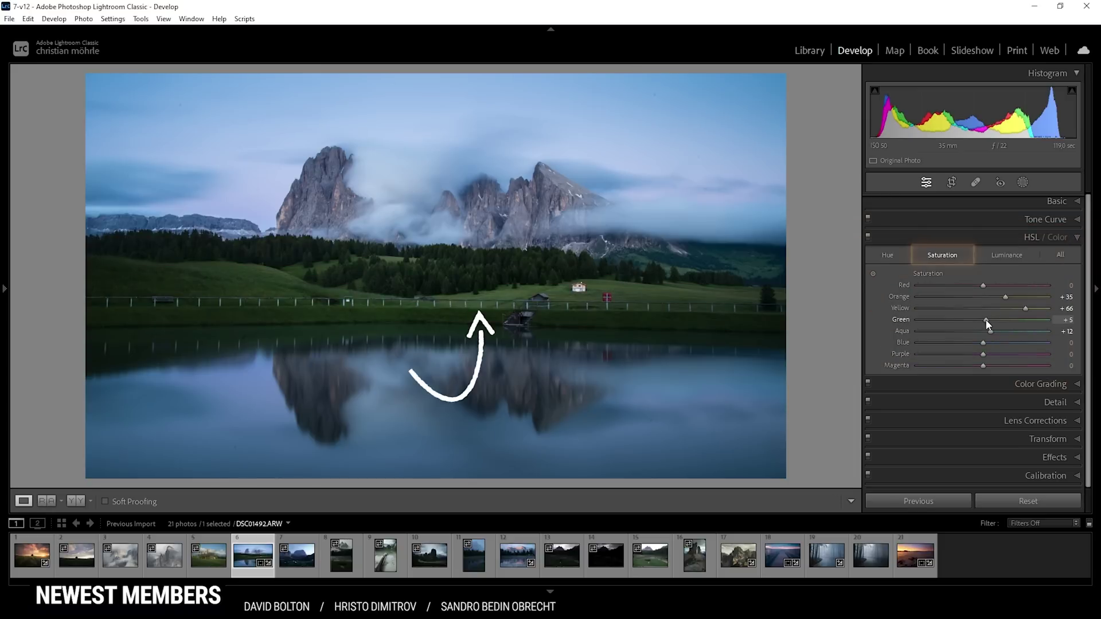
- Try strongly increasing the saturation and luminance of the greens in the mountain lake photo
drag(986, 320, 1067, 331)
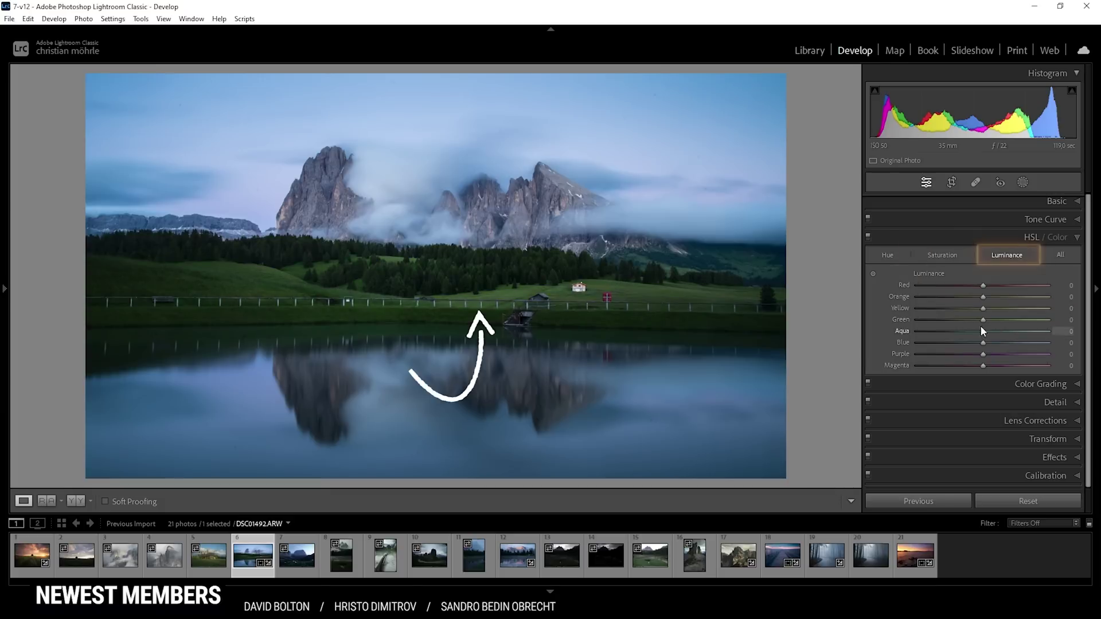
drag(984, 322, 1040, 323)
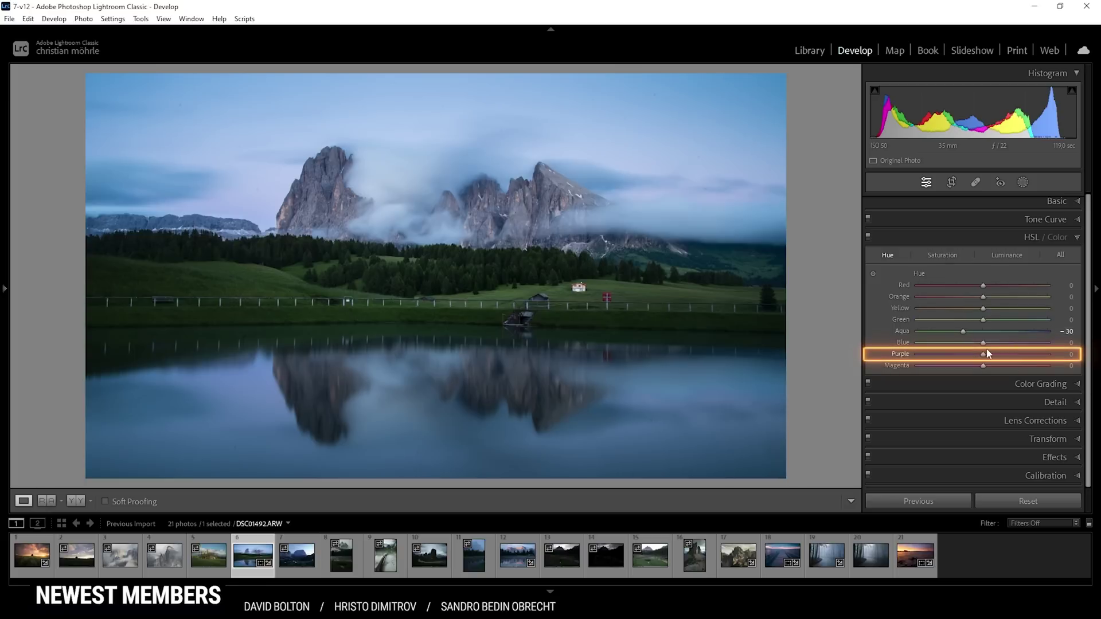
- Shift the lake photo's purple hue toward blue and adjust the luminance of the blues
drag(983, 354, 892, 342)
key(ctrl+alt+shift+l)
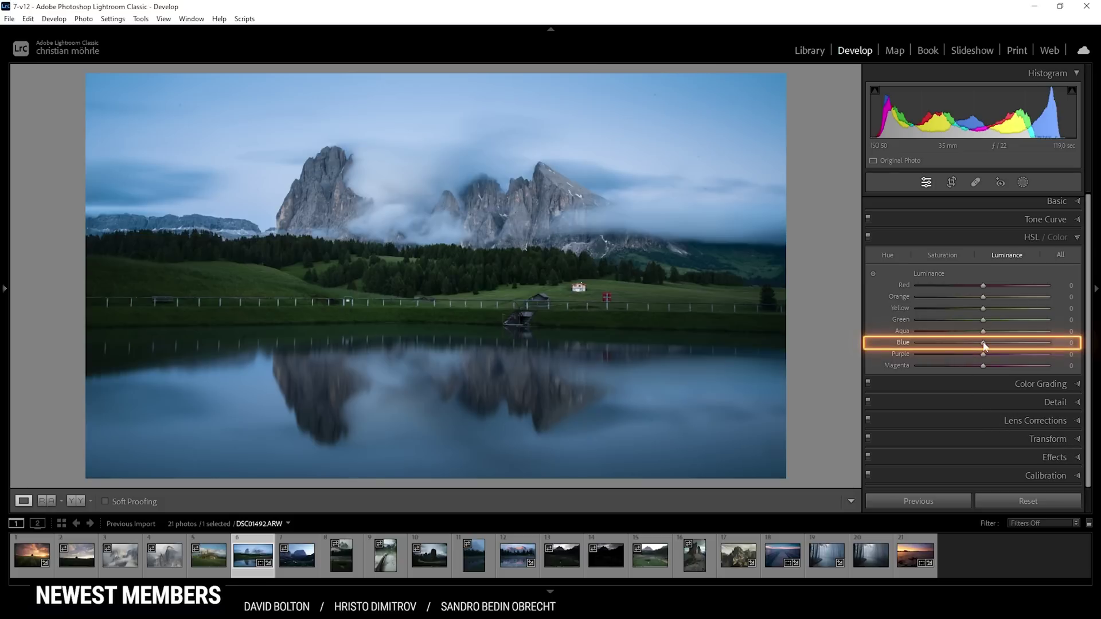
drag(984, 343, 969, 346)
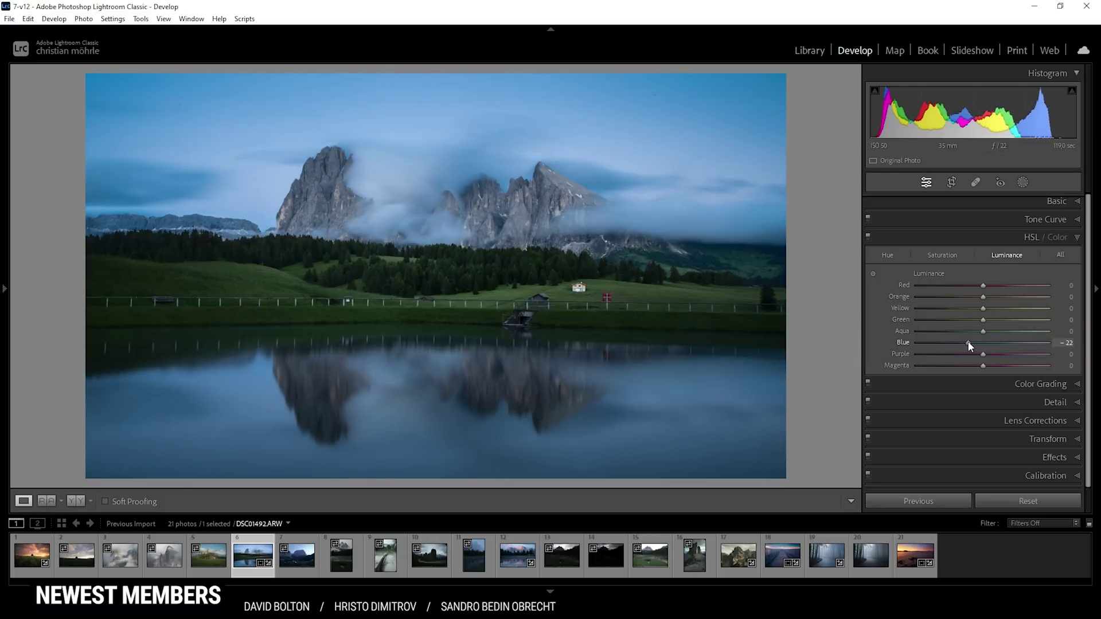
drag(969, 344, 1000, 363)
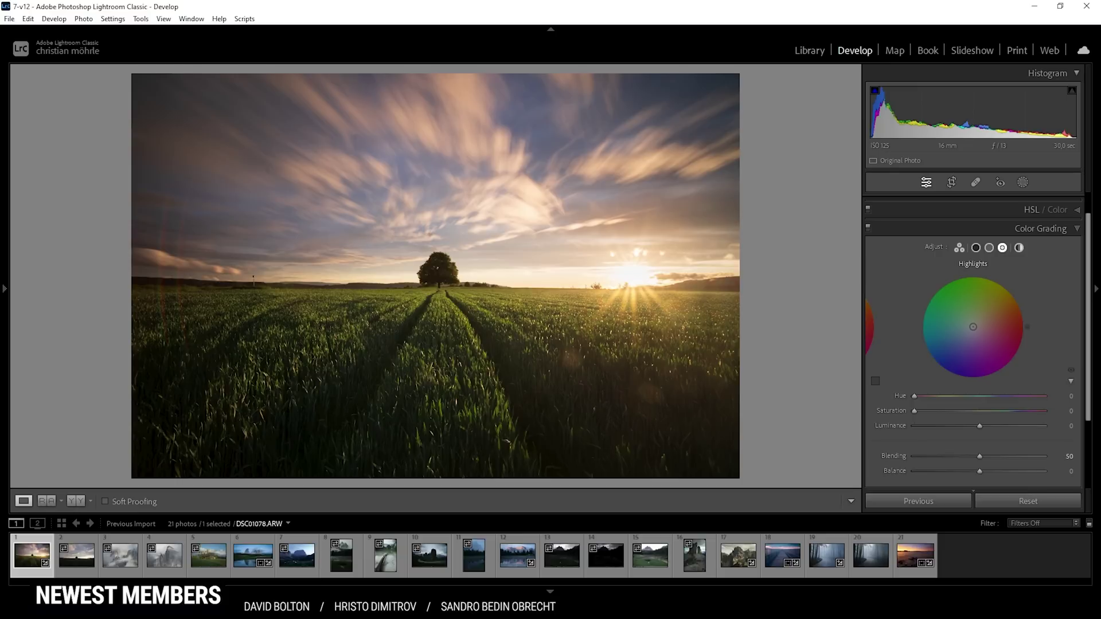
- Look through the color grading wheels for midtones, shadows, the combined three-way view and the global adjustment
scroll(975, 344, down, 1)
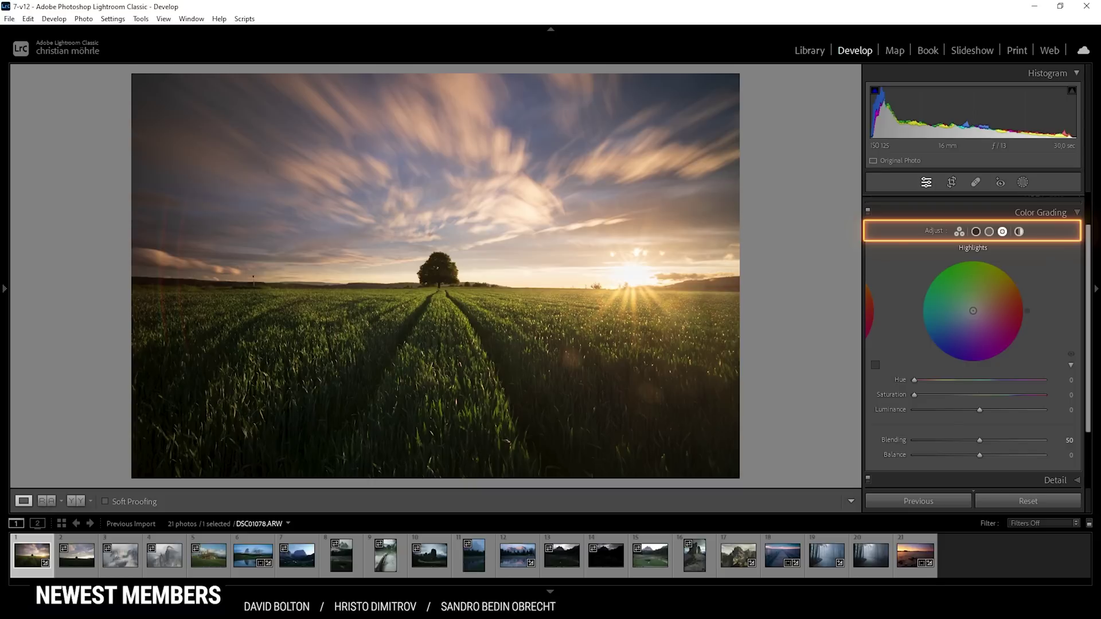
click(990, 234)
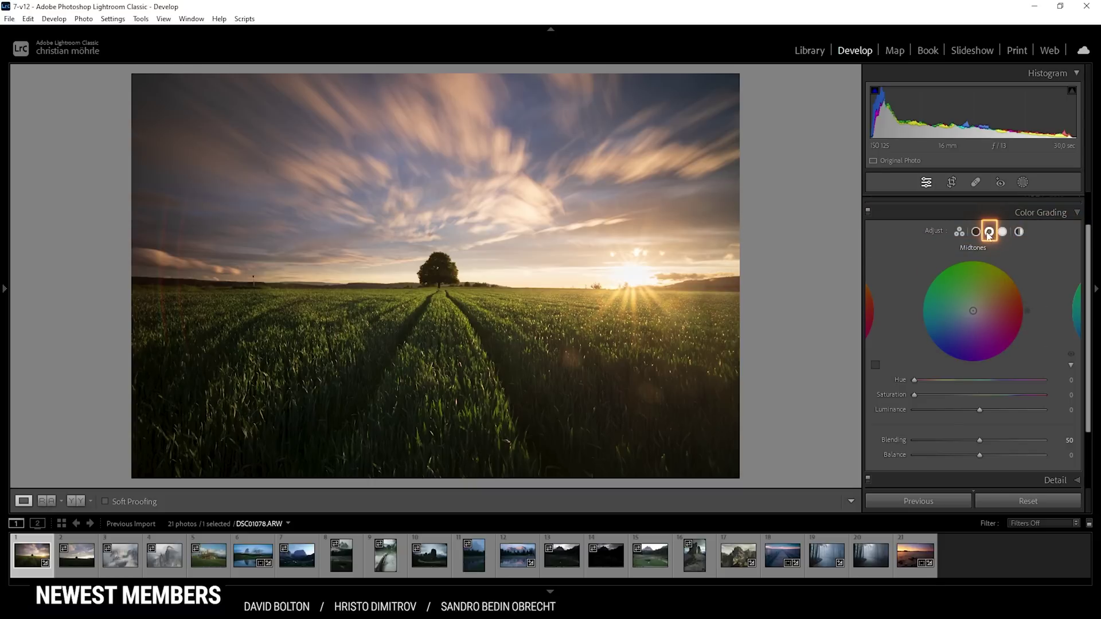
click(977, 234)
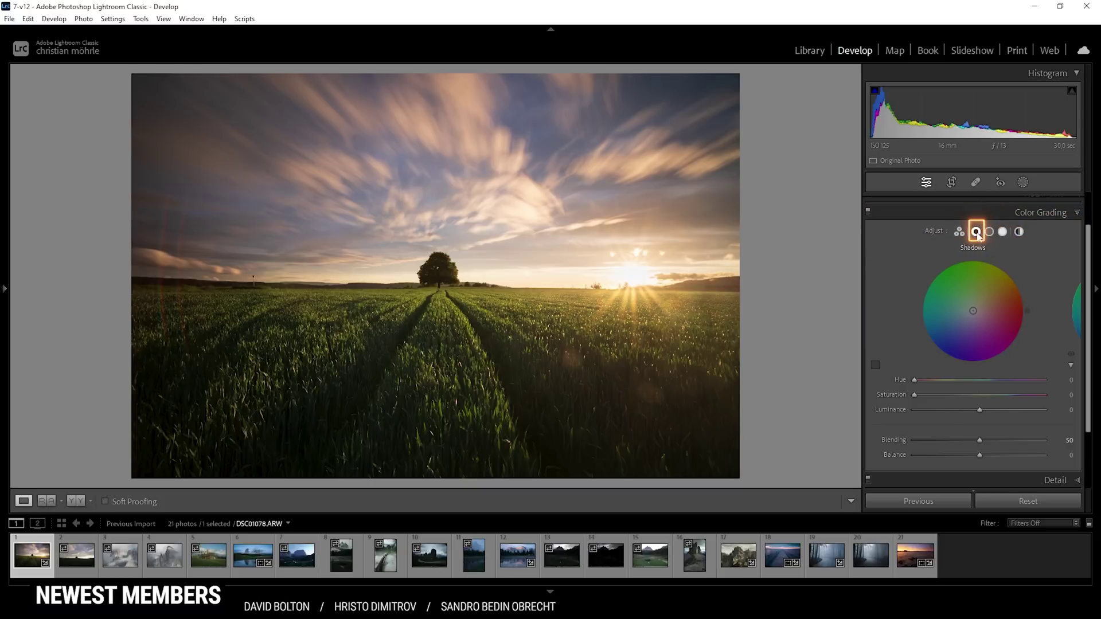
click(960, 232)
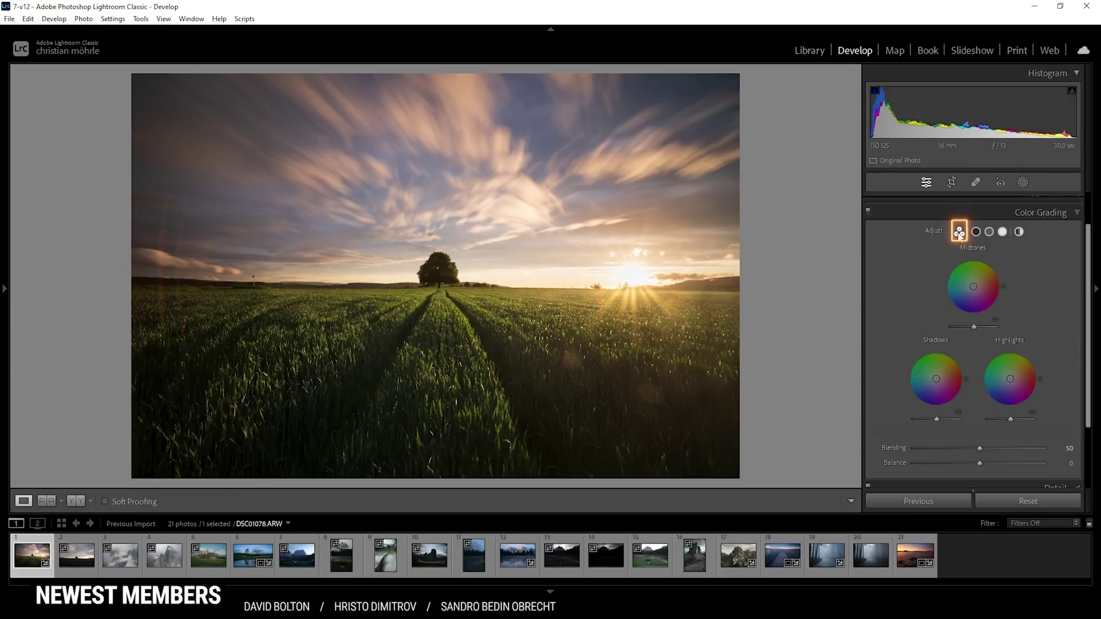
click(1019, 231)
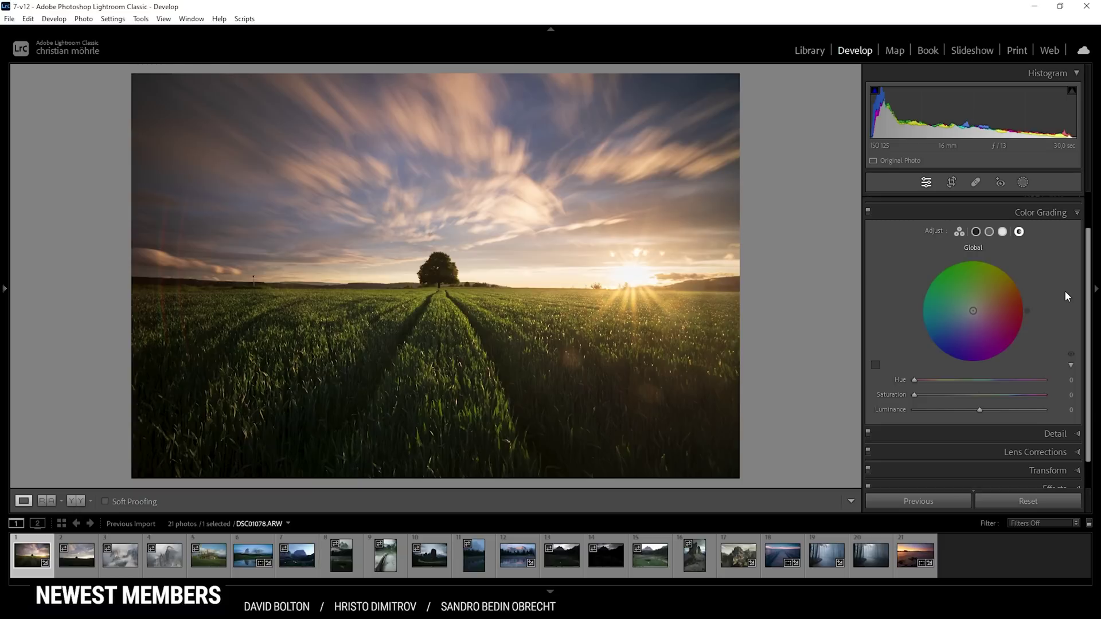
- Grade the highlights of the tree-in-field sunset photo with hue 44 and saturation 82
click(1002, 232)
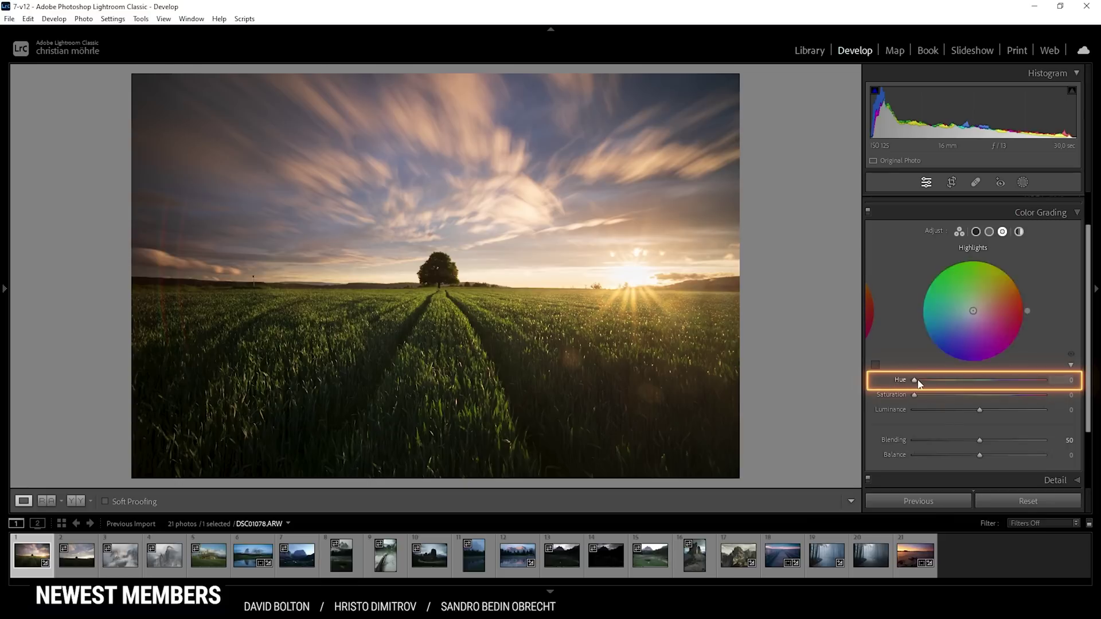
drag(916, 383, 930, 383)
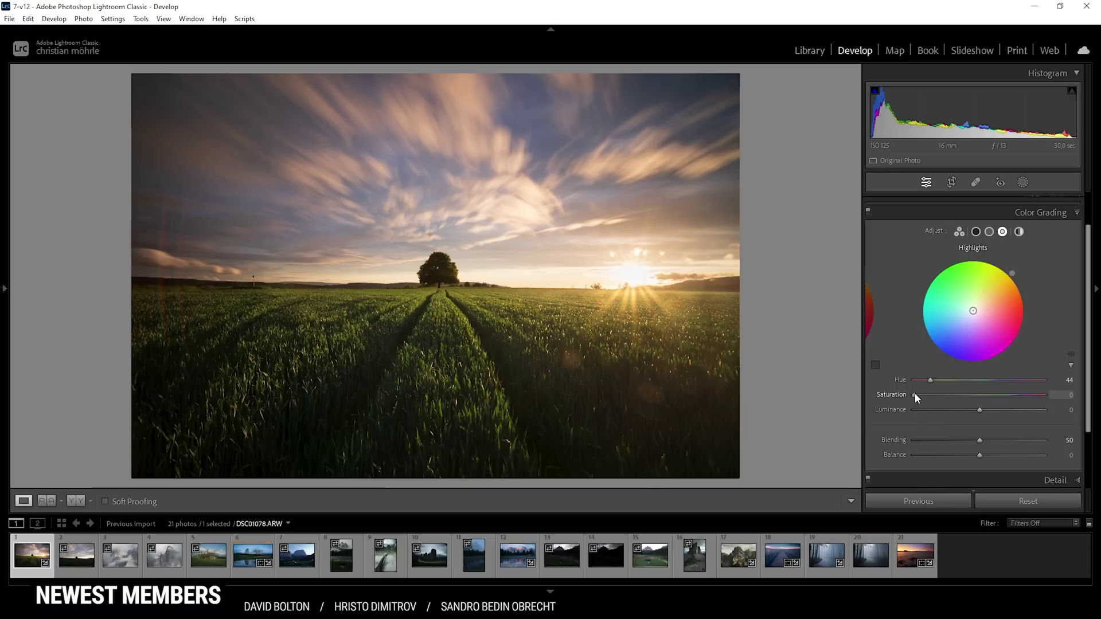
drag(915, 396, 1017, 396)
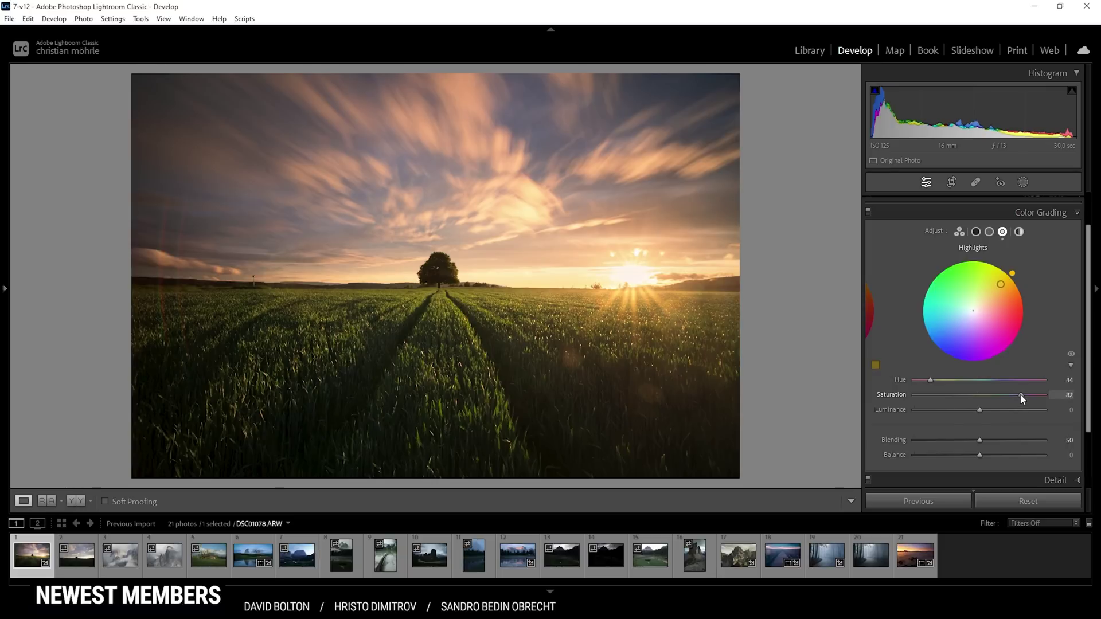
drag(1021, 394, 1021, 394)
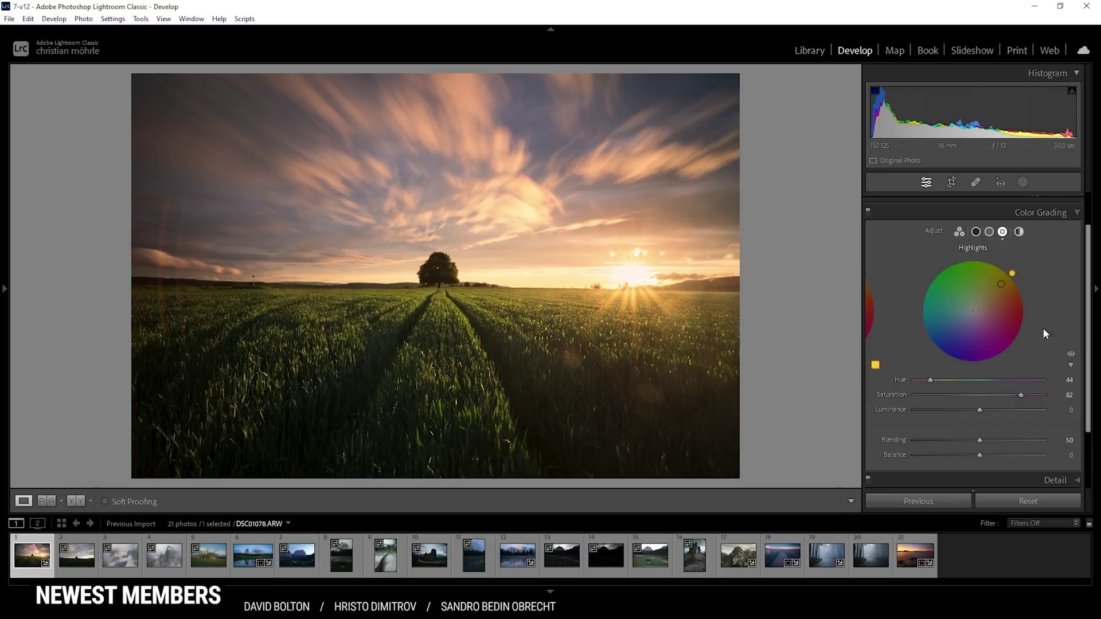
- Grade the field photo's midtones with hue 27 and saturation 38, and its shadows with hue 222 and saturation 9
click(989, 233)
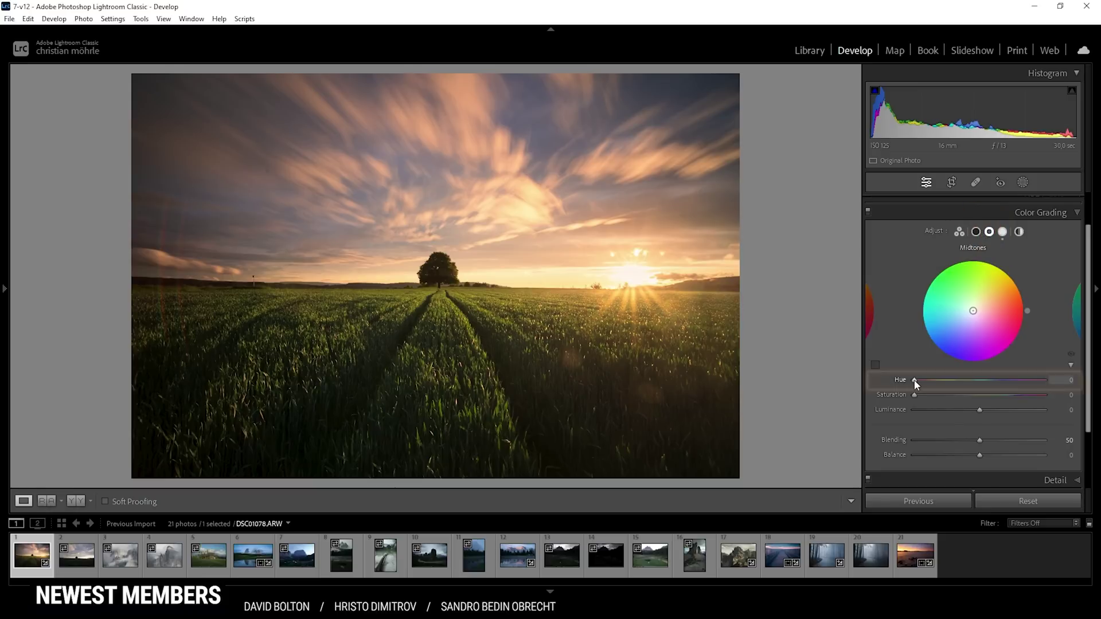
mouse_move(916, 384)
mouse_down()
mouse_move(925, 383)
mouse_move(918, 397)
mouse_move(966, 401)
mouse_up()
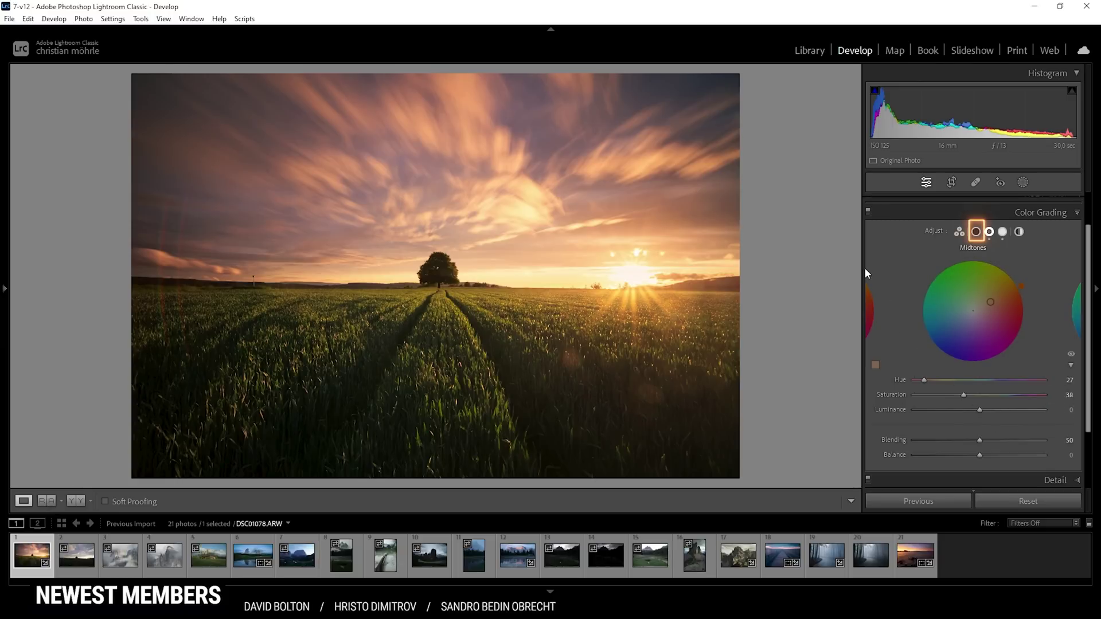
click(977, 234)
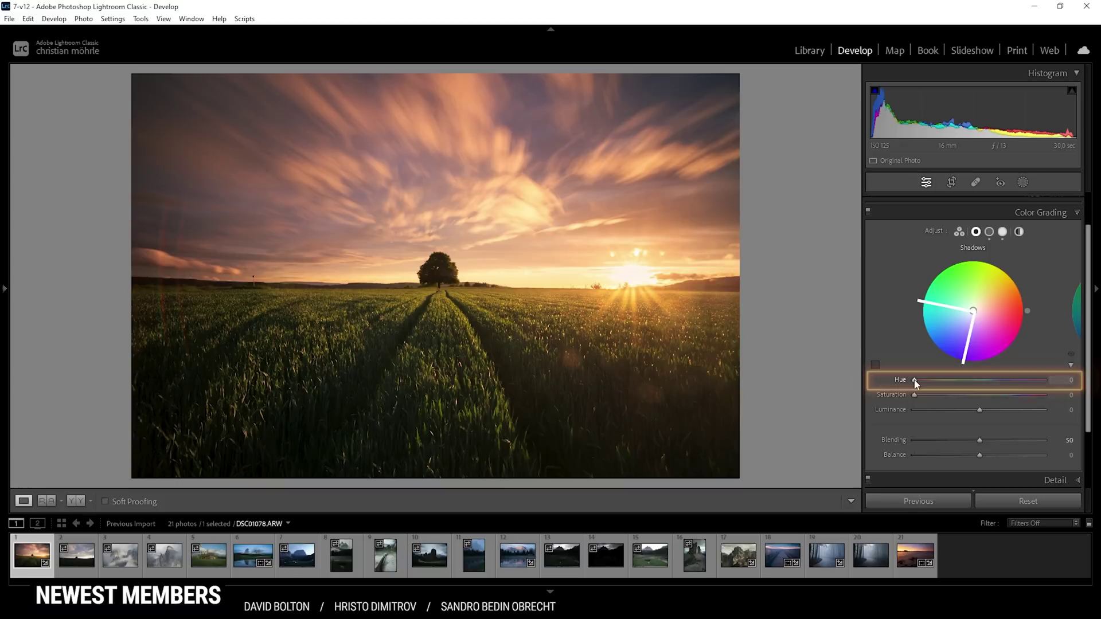
drag(914, 381, 998, 395)
drag(998, 396, 997, 396)
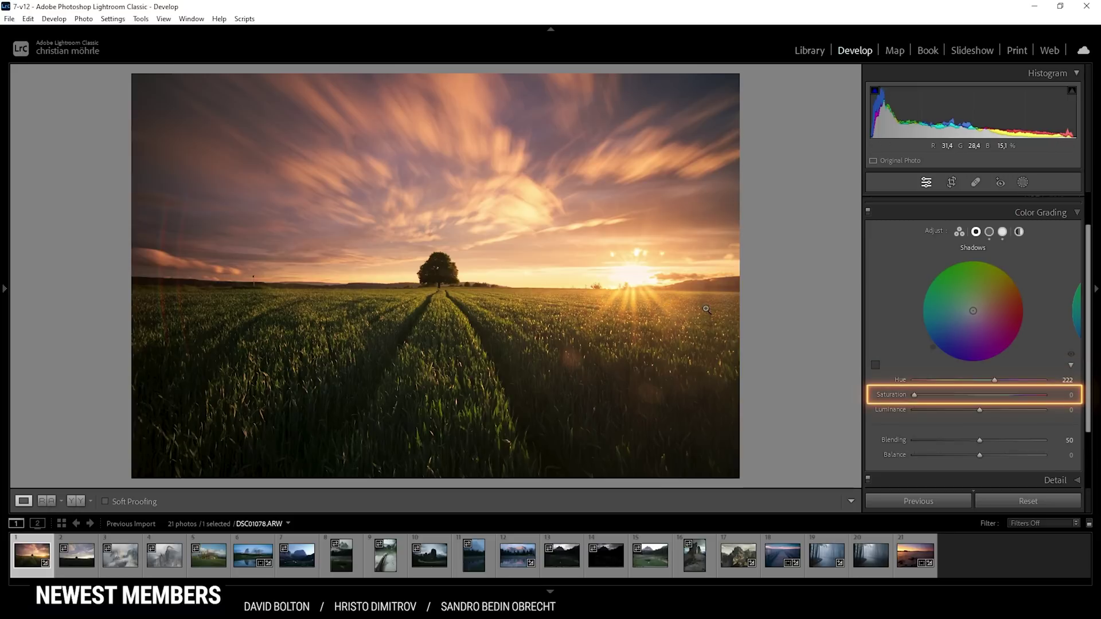
mouse_move(914, 397)
mouse_down()
mouse_move(924, 399)
mouse_move(891, 395)
mouse_up()
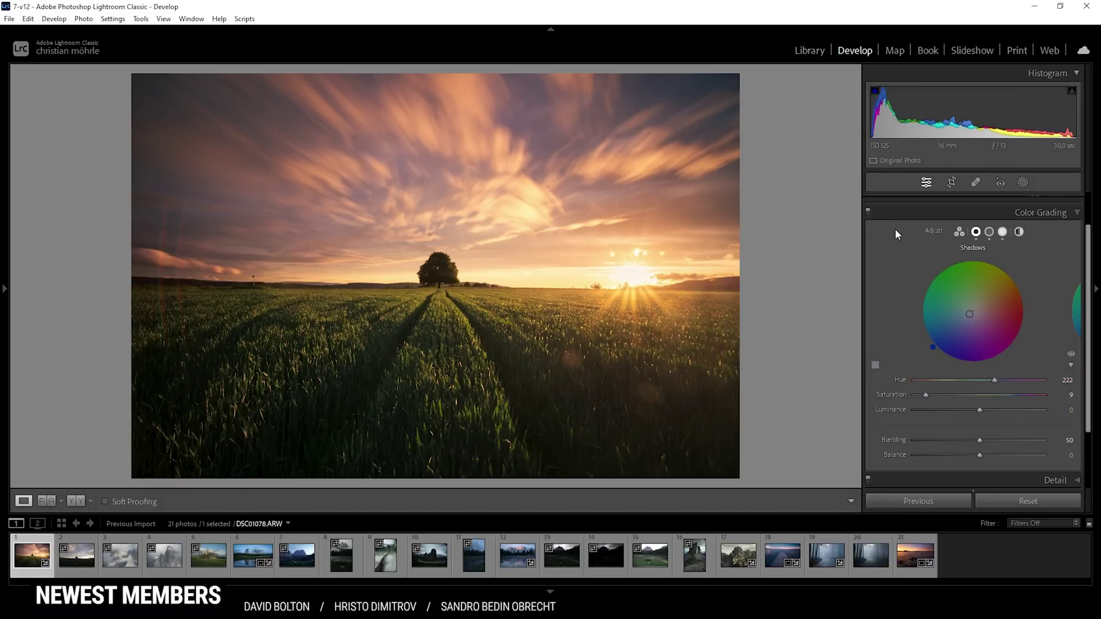
- Compare the field photo with and without the color grading by switching the adjustment off and on several times
click(868, 212)
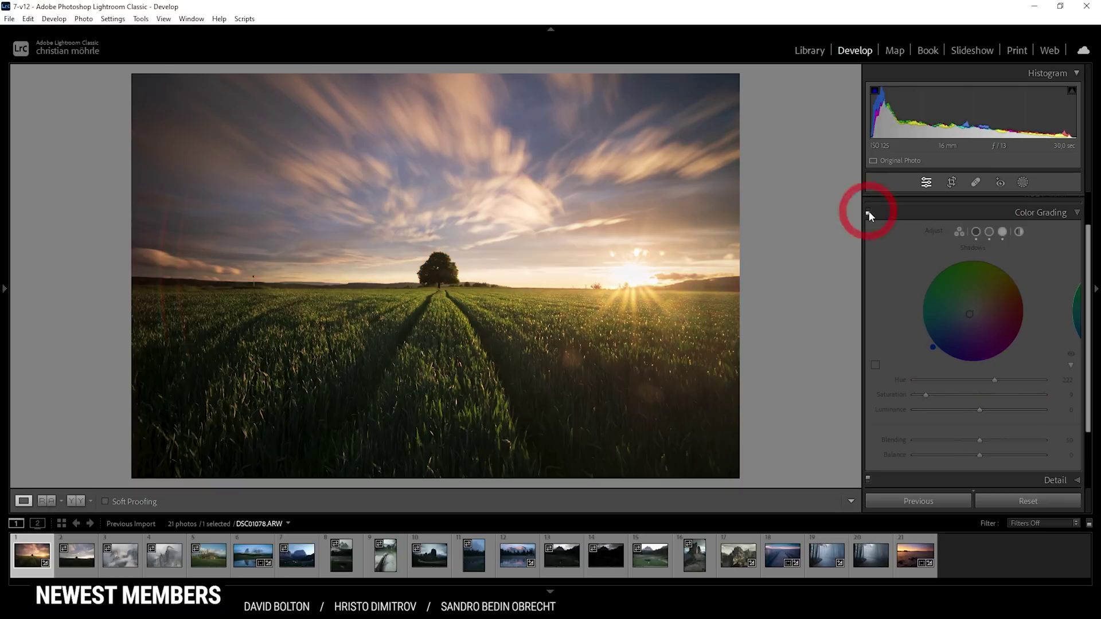
click(869, 212)
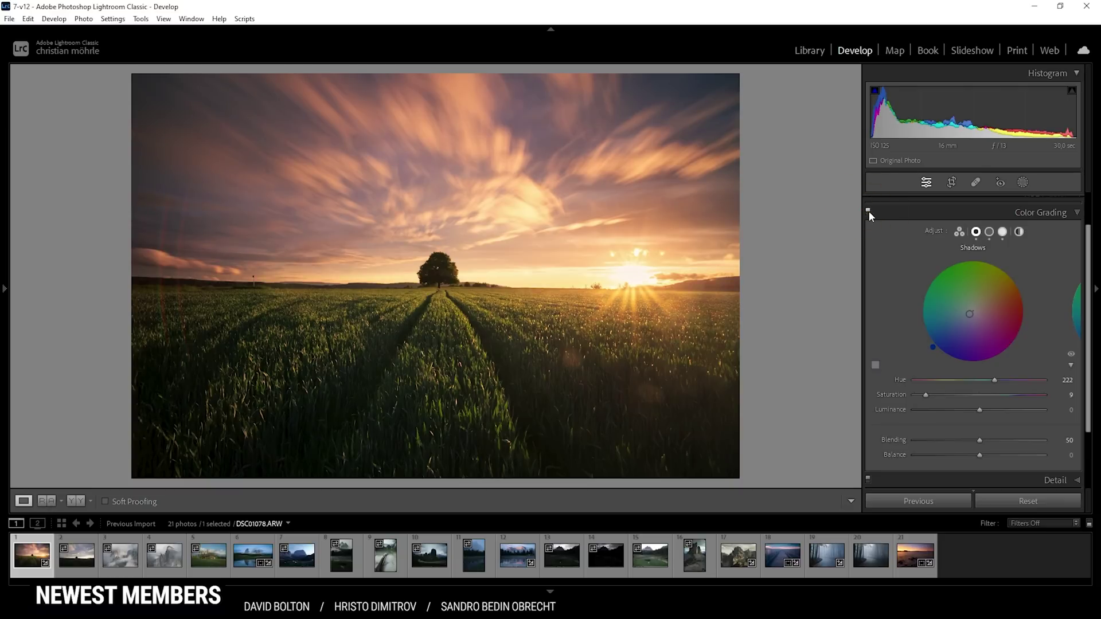
click(869, 212)
click(869, 211)
click(870, 212)
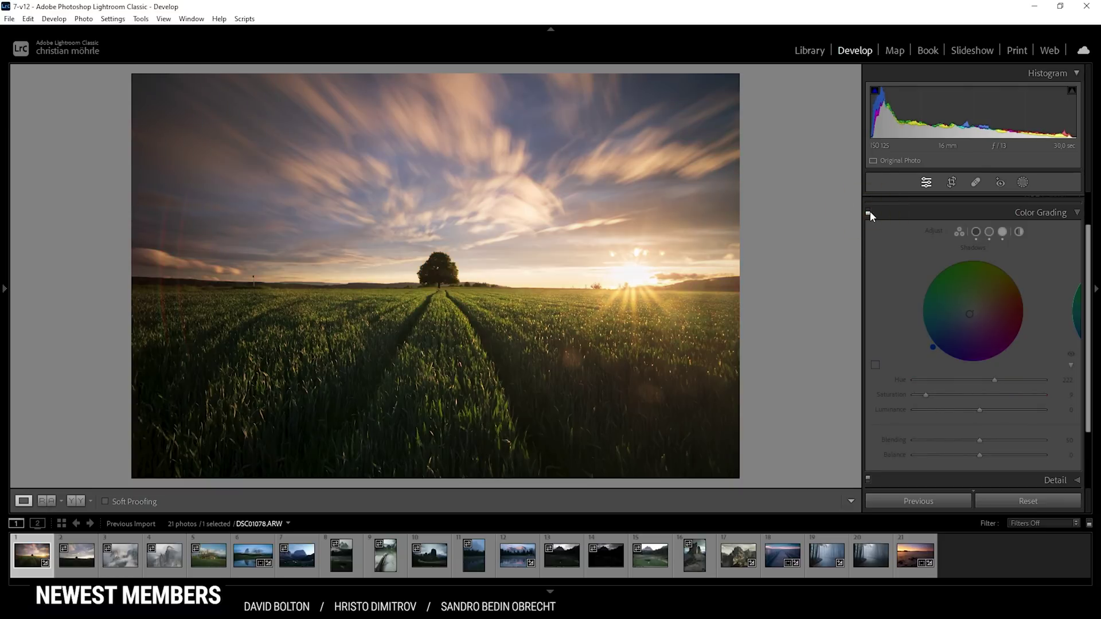
click(869, 212)
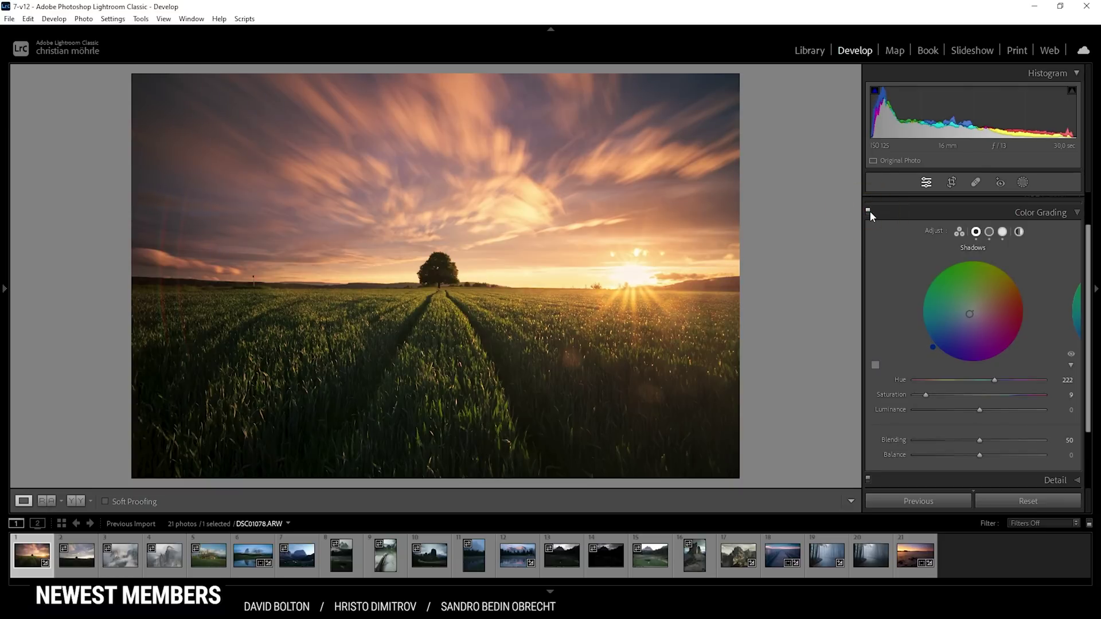
click(869, 212)
click(870, 211)
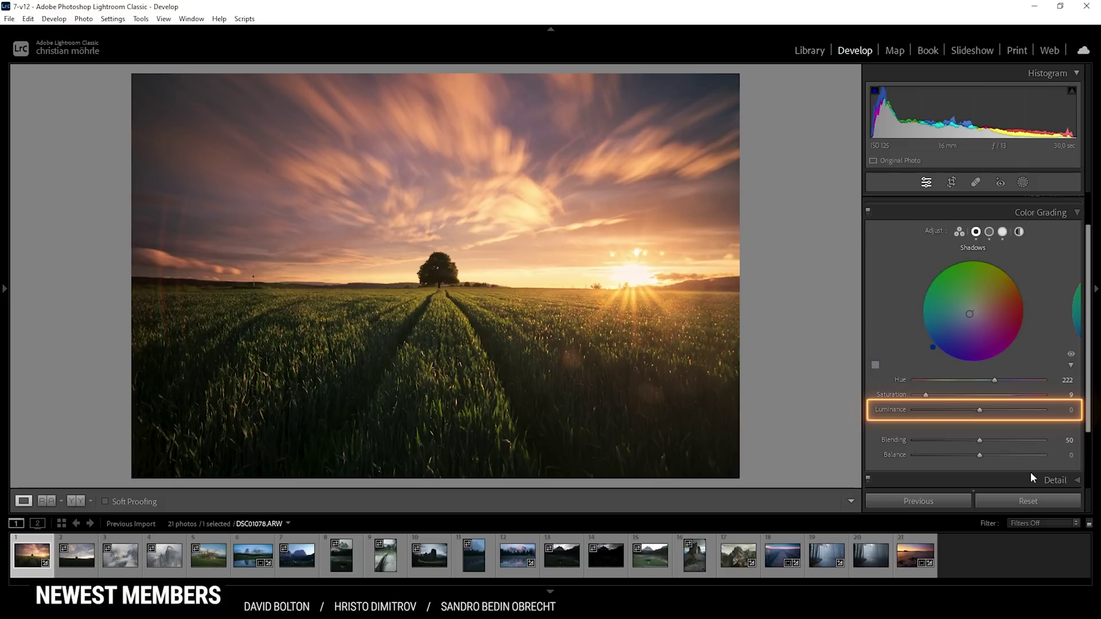
- Raise the field photo's color grading blending to about 66 and readjust it from the highlights wheel
mouse_move(980, 412)
mouse_down()
mouse_move(918, 411)
mouse_move(993, 413)
mouse_move(980, 413)
mouse_up()
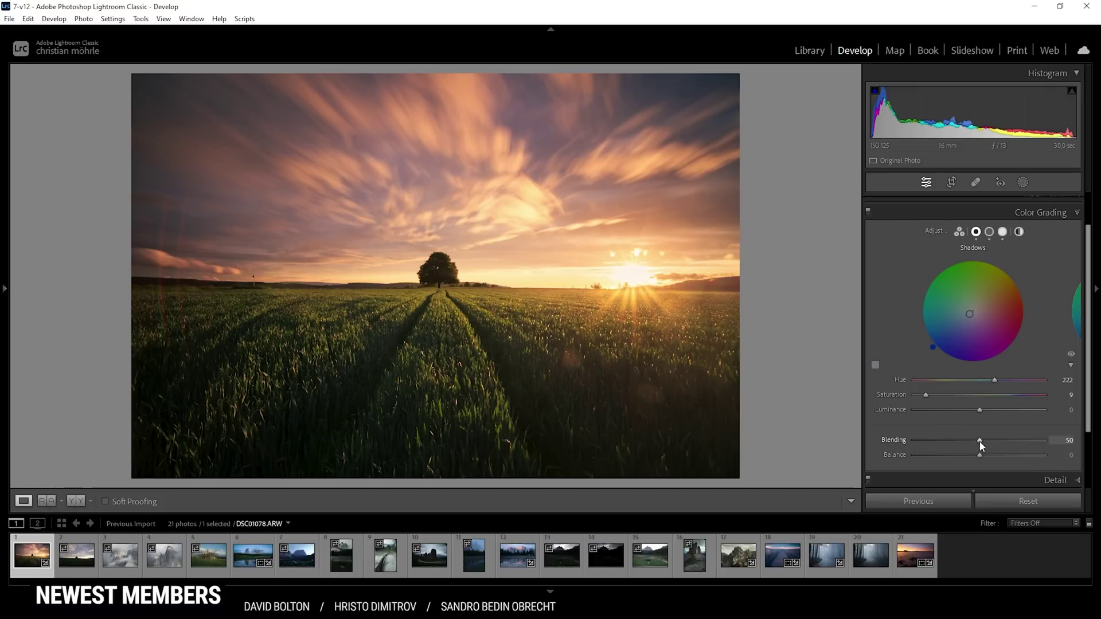
drag(979, 440, 1020, 449)
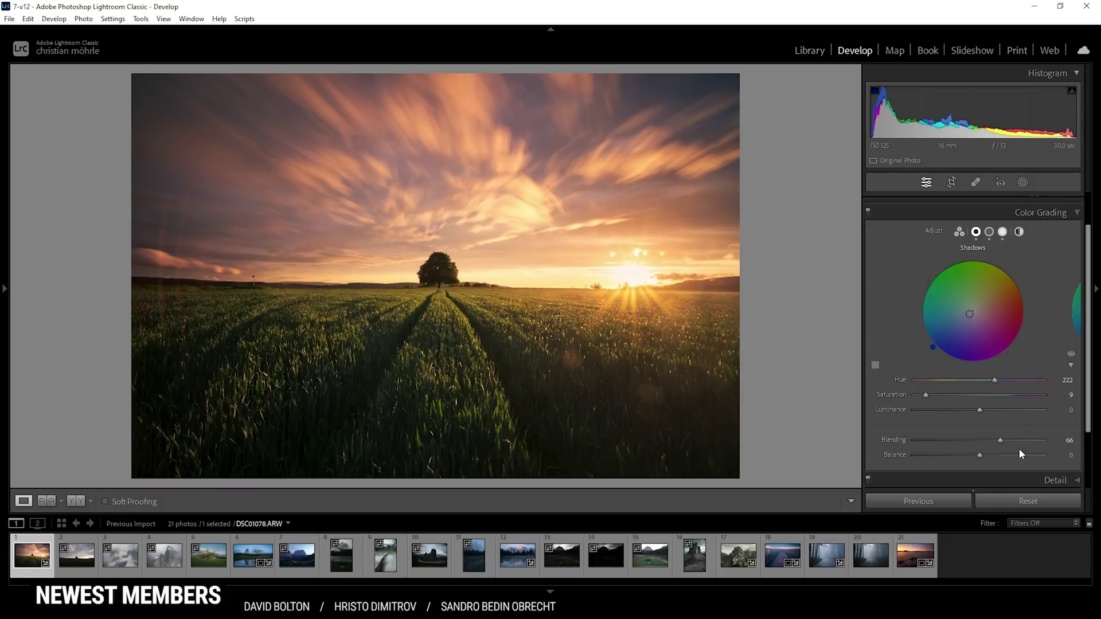
click(989, 231)
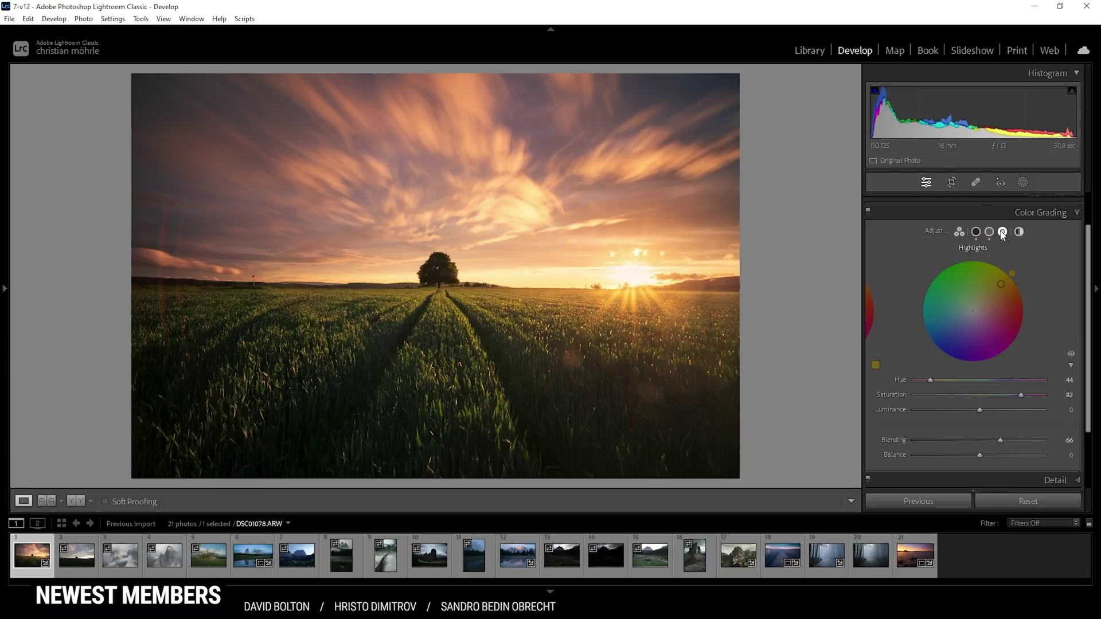
click(1003, 232)
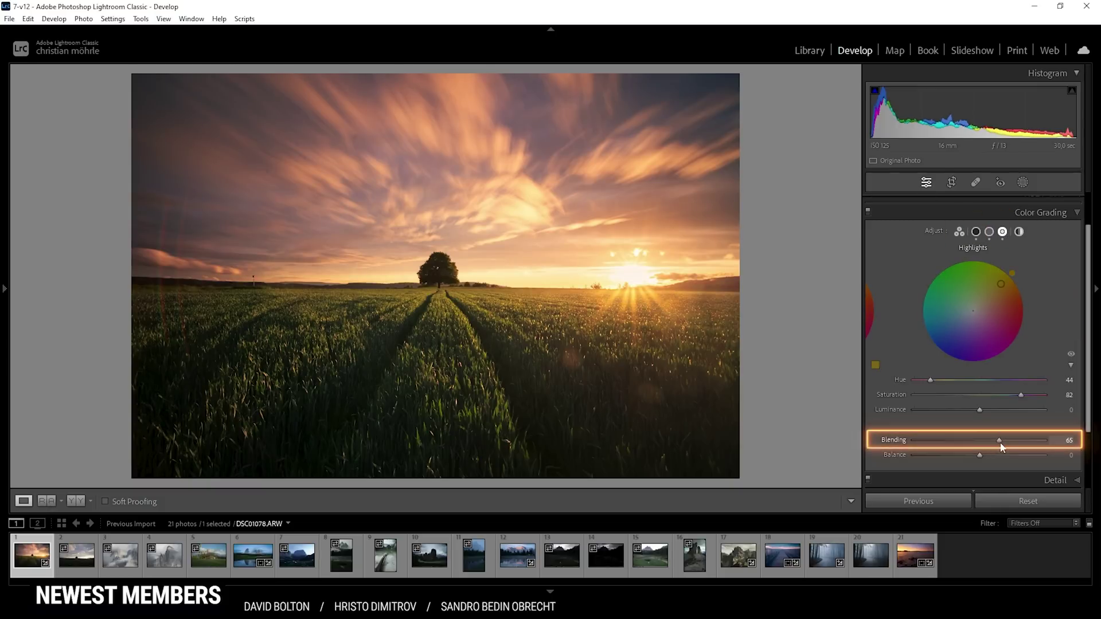
drag(1000, 442, 1026, 460)
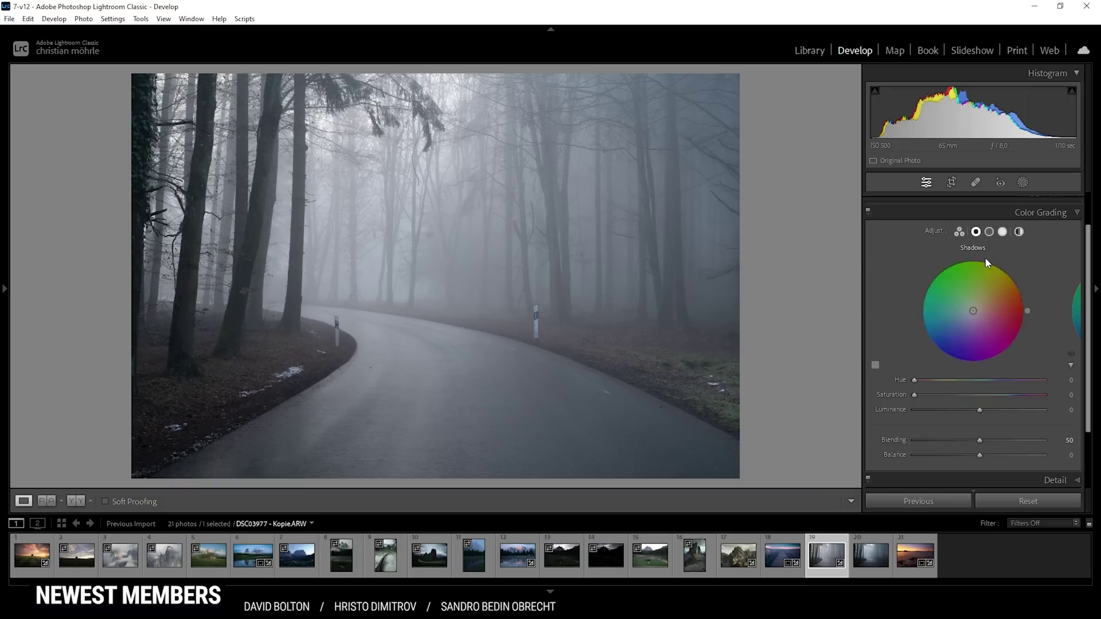
- Grade the foggy forest road photo with shadow hue 235 at slight saturation, and midtone hue 228 at saturation 34
click(1002, 386)
drag(1001, 386, 999, 385)
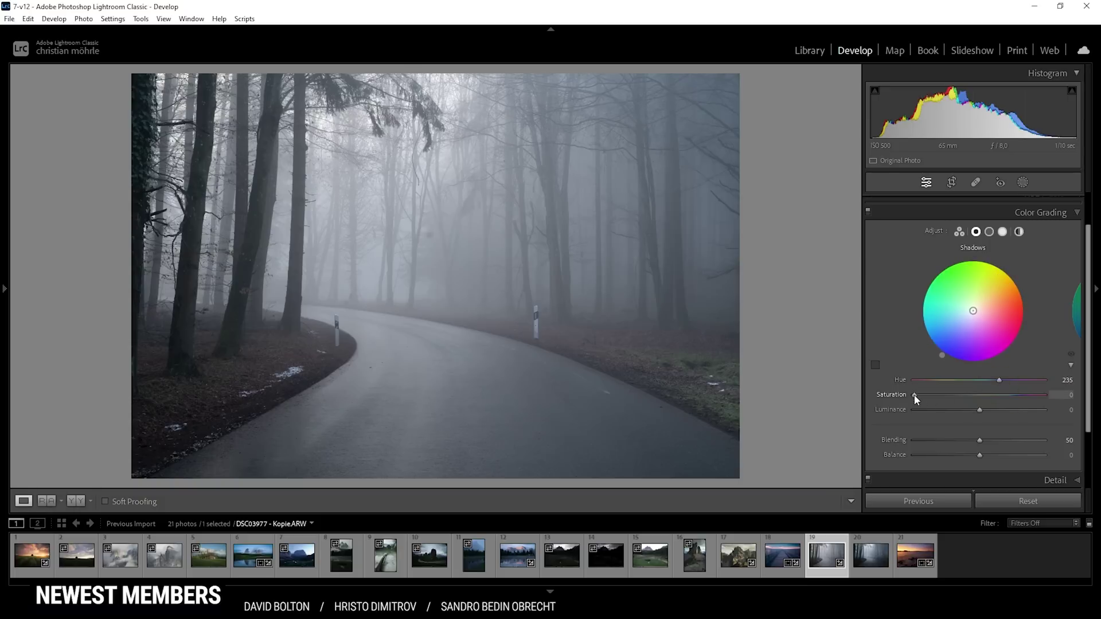
drag(914, 395, 920, 394)
drag(916, 381, 1000, 388)
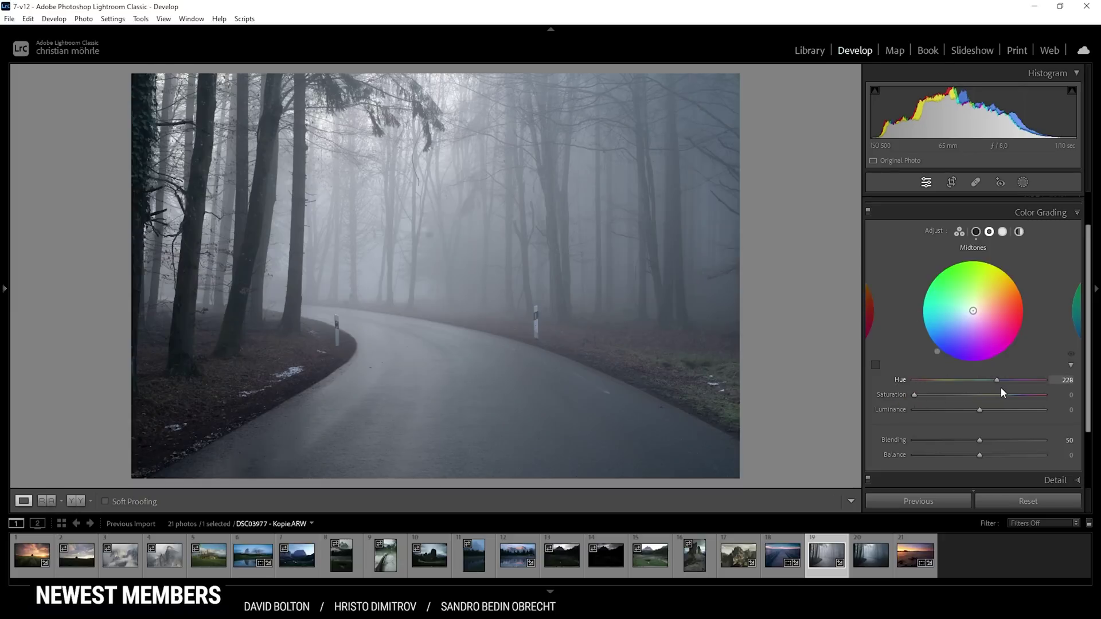
drag(917, 395, 969, 398)
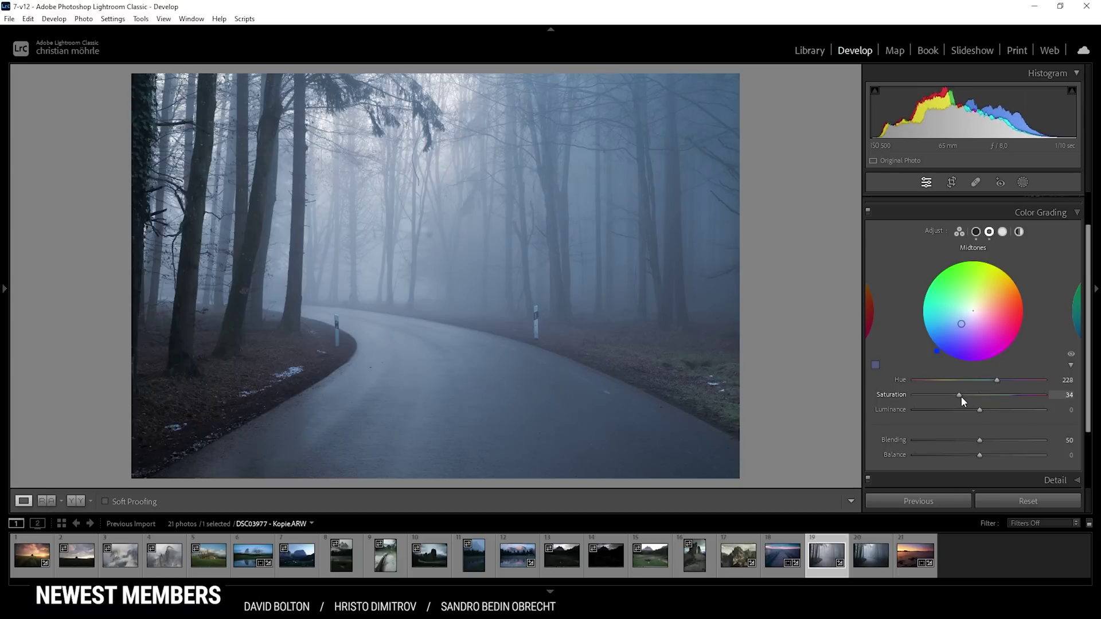